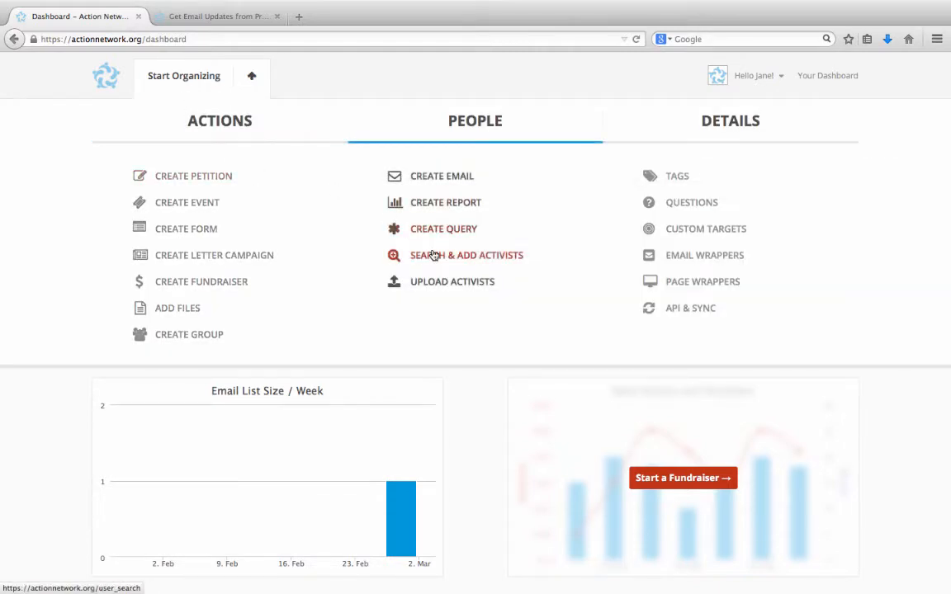
# Open the Search & Add Activists page from the dashboard's People tab.
pyautogui.click(433, 256)
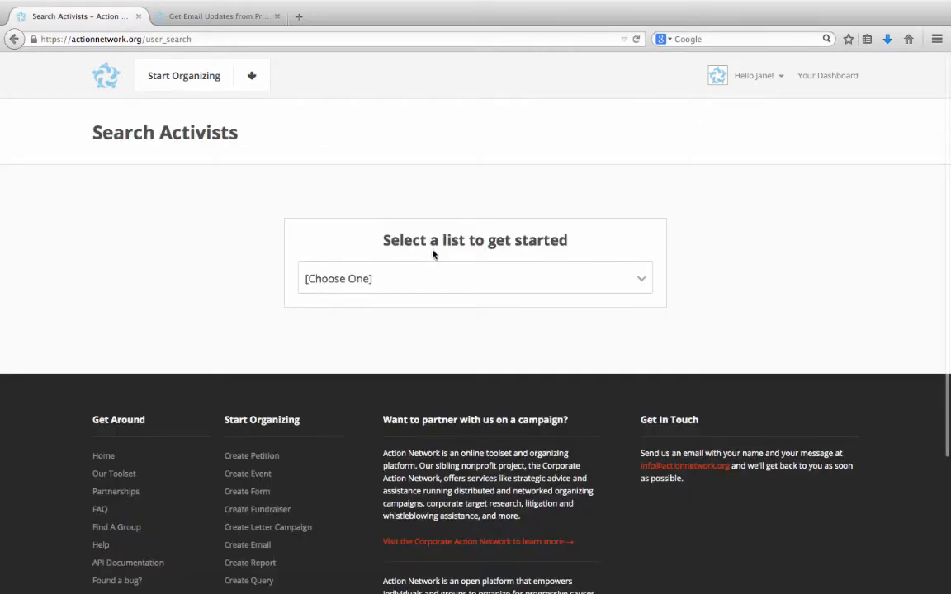
# Choose the Progressive Solutions list and start adding a new activist to it.
pyautogui.click(422, 271)
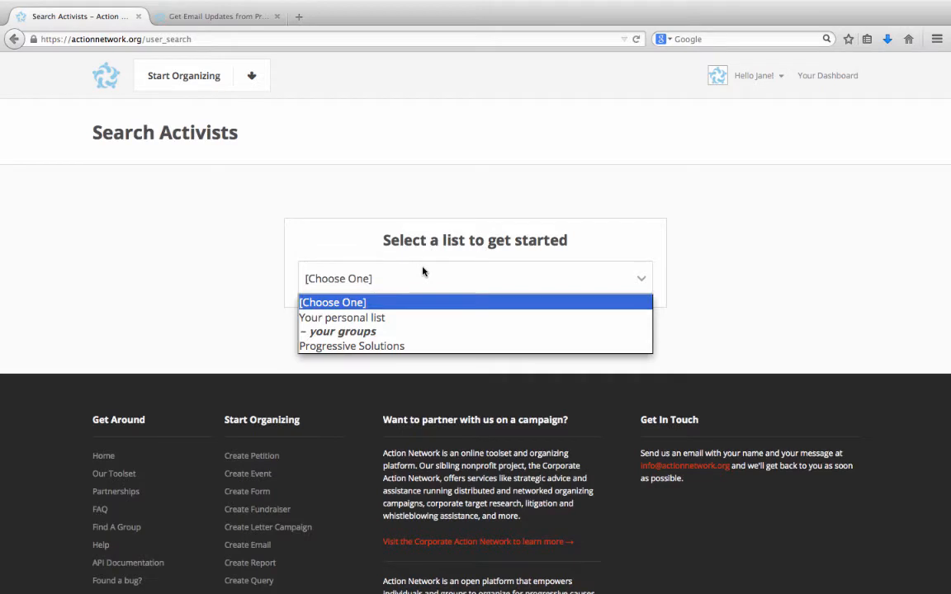
pyautogui.click(385, 346)
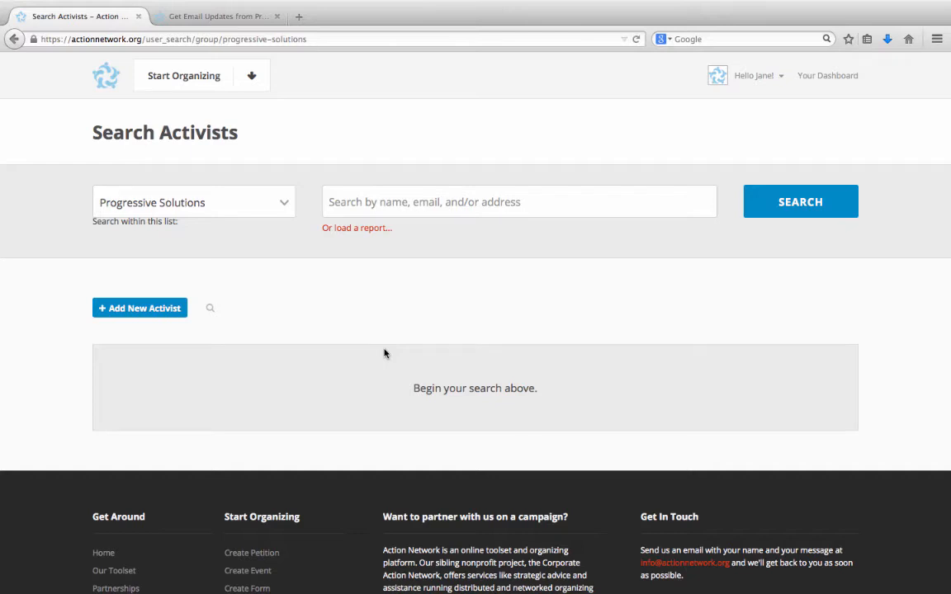
pyautogui.click(174, 308)
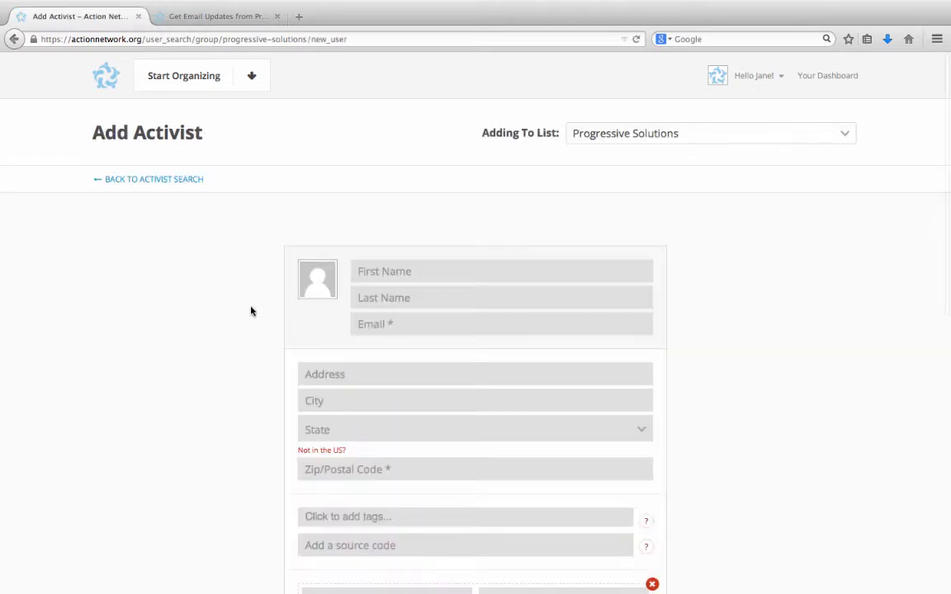
# Enter the new activist's first name, last name, e-mail address and ZIP code.
pyautogui.scroll(-2, 252, 311)
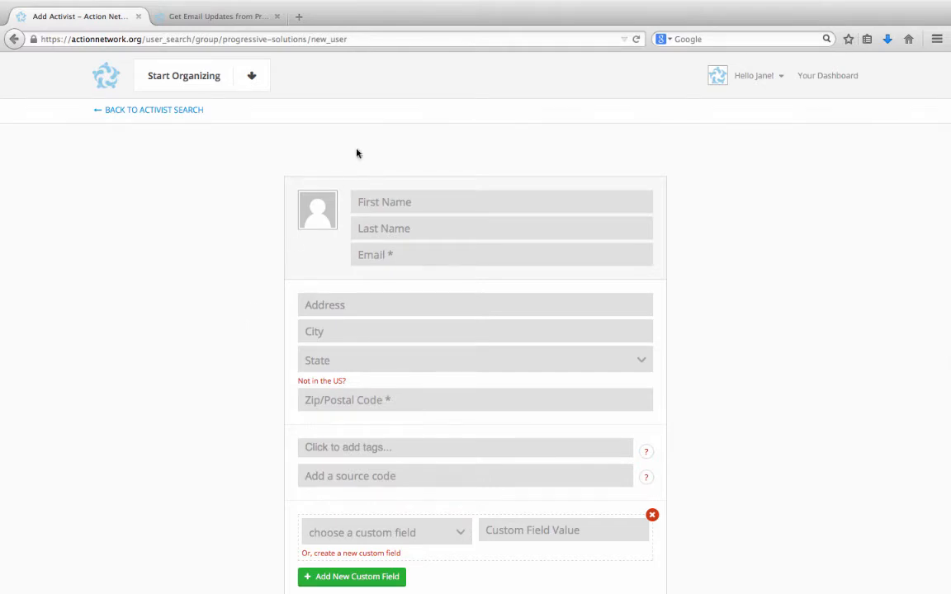
pyautogui.click(443, 208)
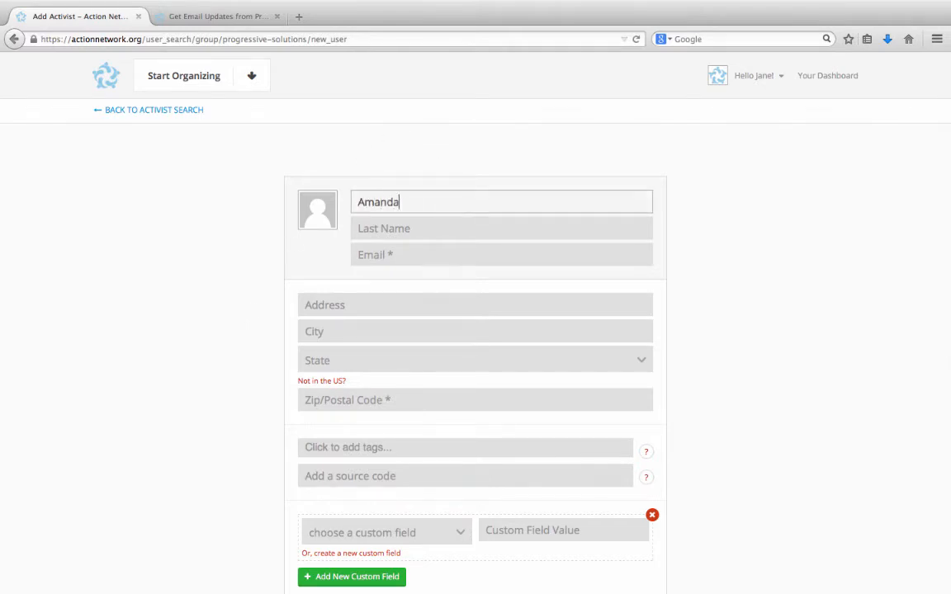
pyautogui.click(454, 226)
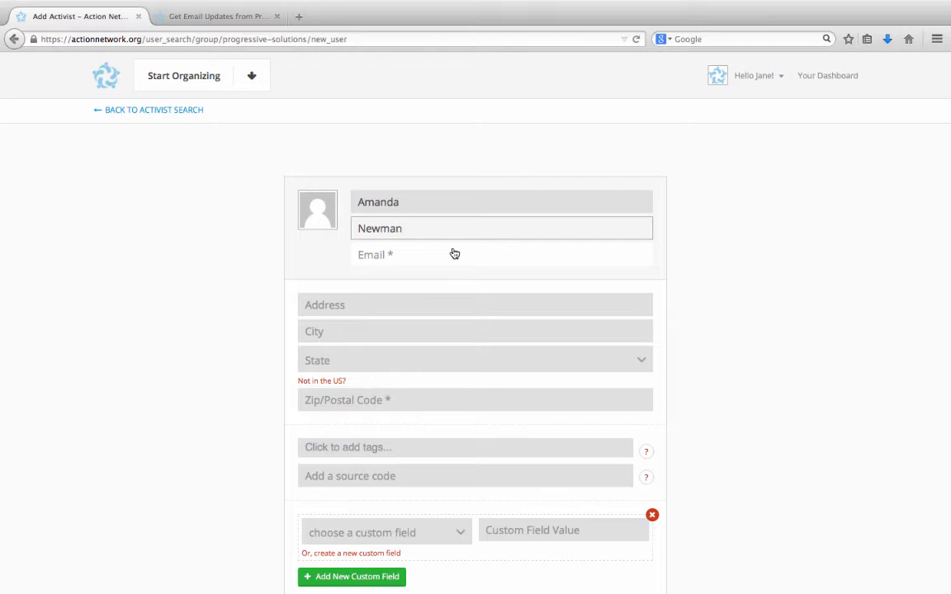
pyautogui.click(454, 253)
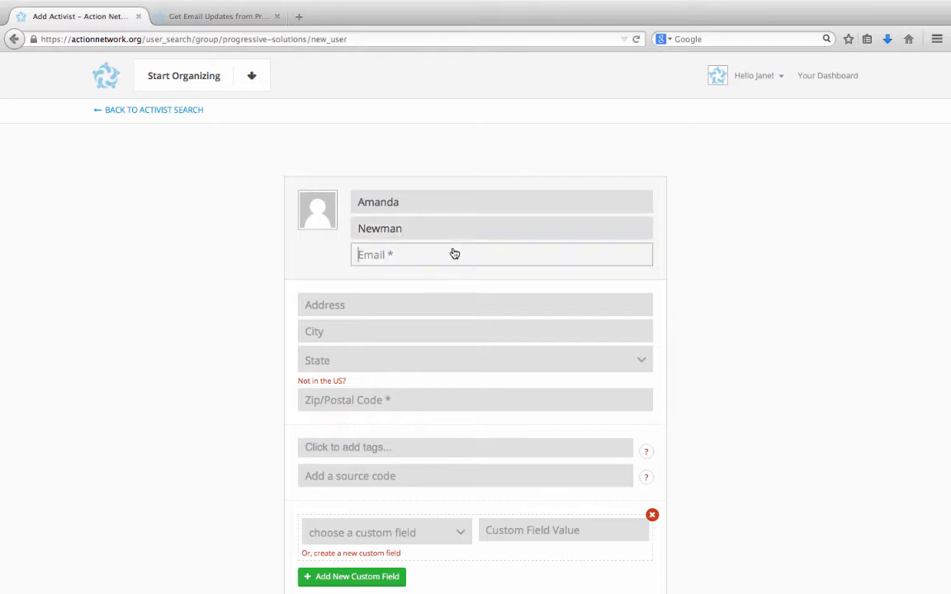
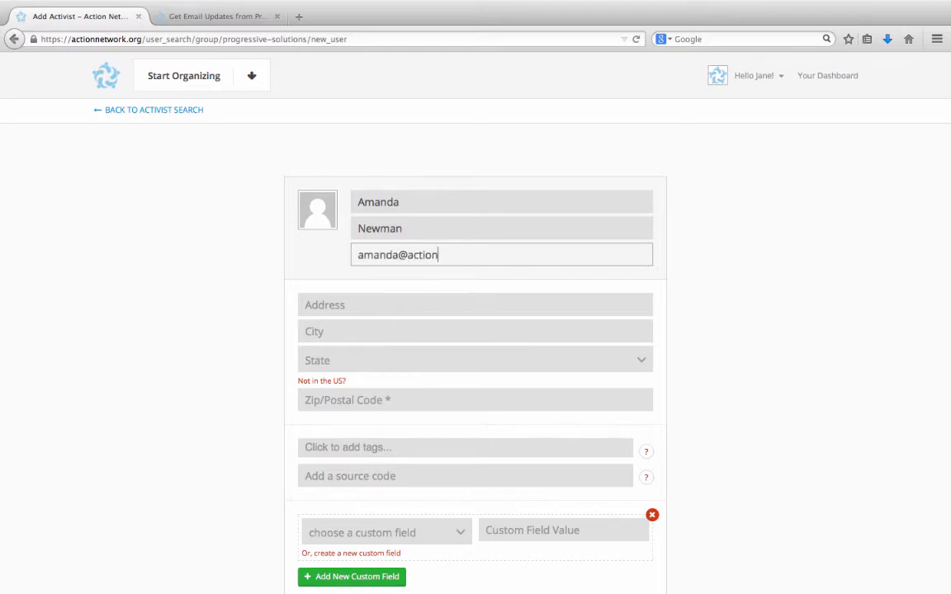
pyautogui.click(405, 407)
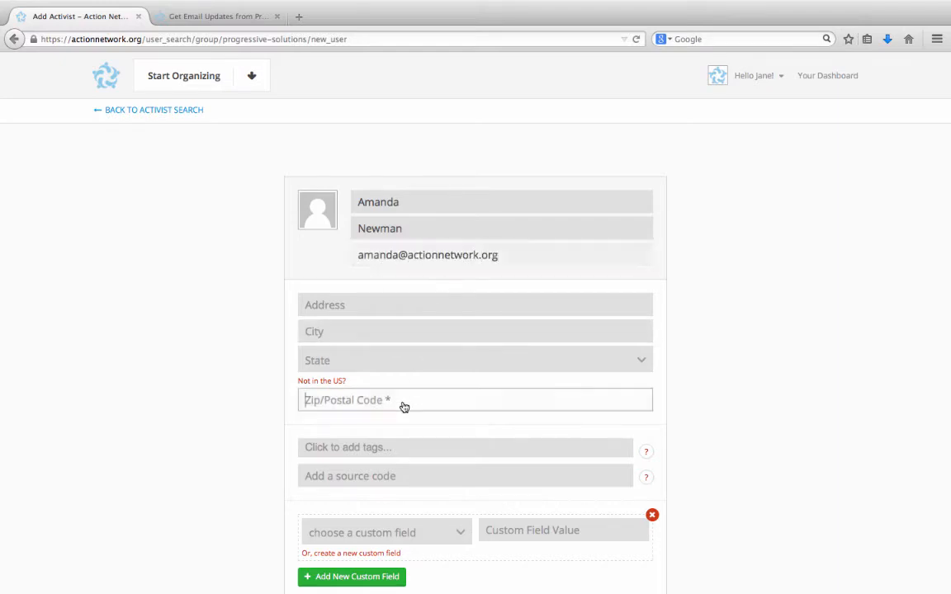
pyautogui.write('20036')
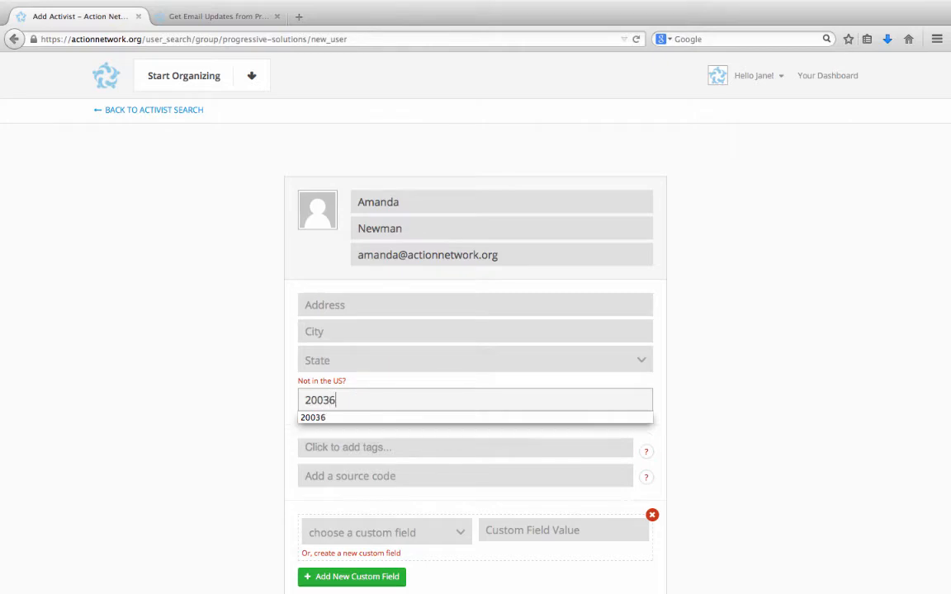
pyautogui.click(258, 416)
pyautogui.scroll(-1, 264, 417)
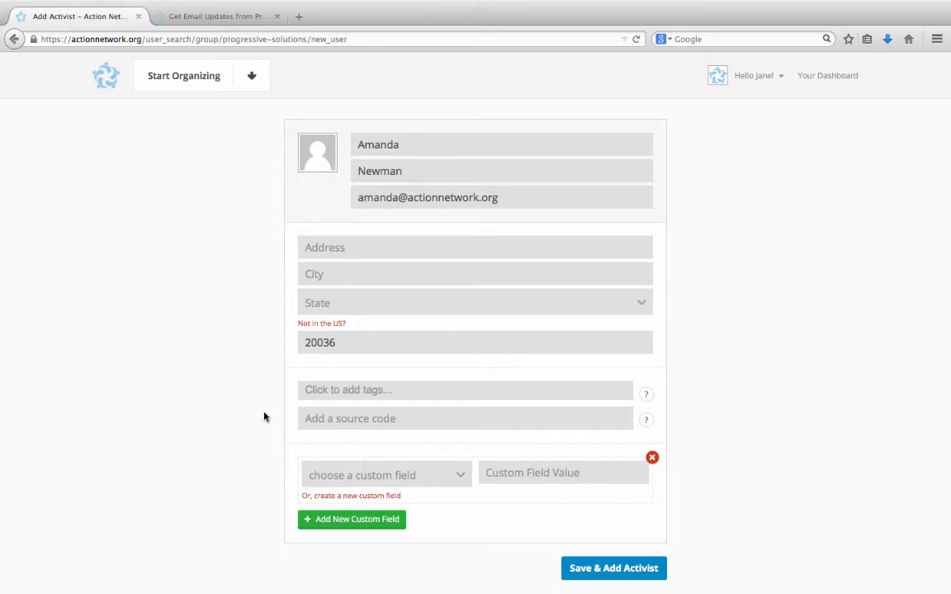
# Tag the new activist as Active Volunteer, leaving the custom field unselected.
pyautogui.click(342, 393)
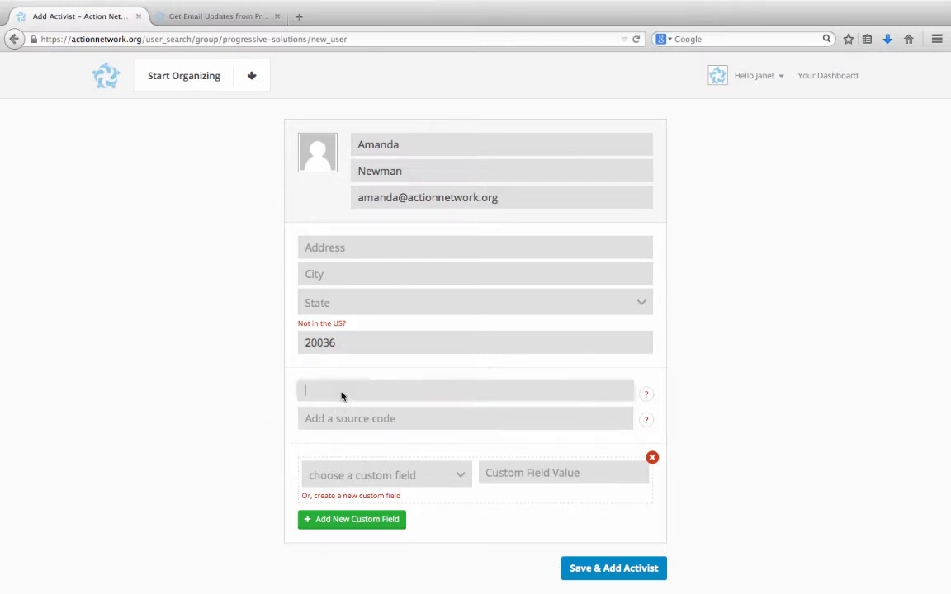
pyautogui.click(343, 417)
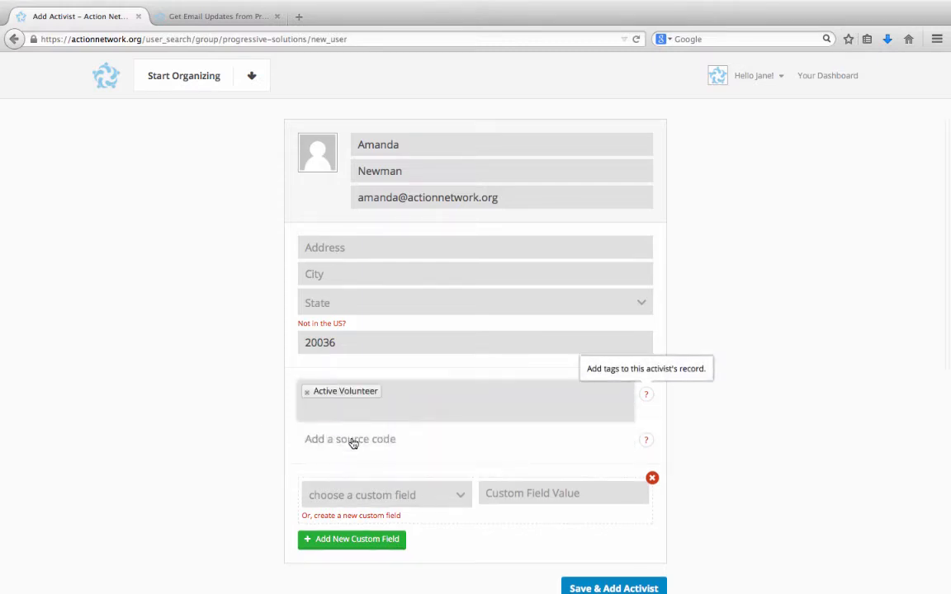
pyautogui.click(248, 440)
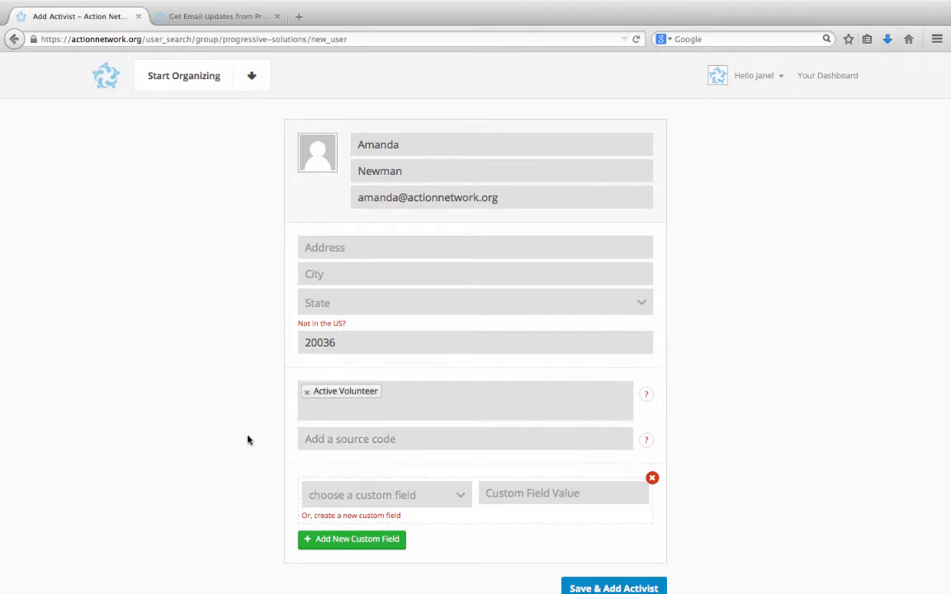
pyautogui.scroll(-1, 252, 445)
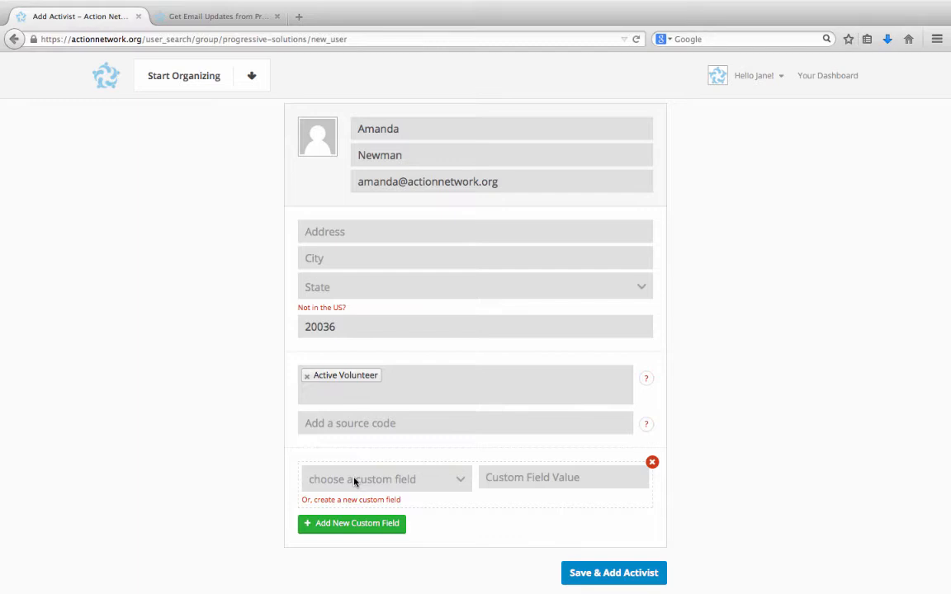
pyautogui.click(369, 482)
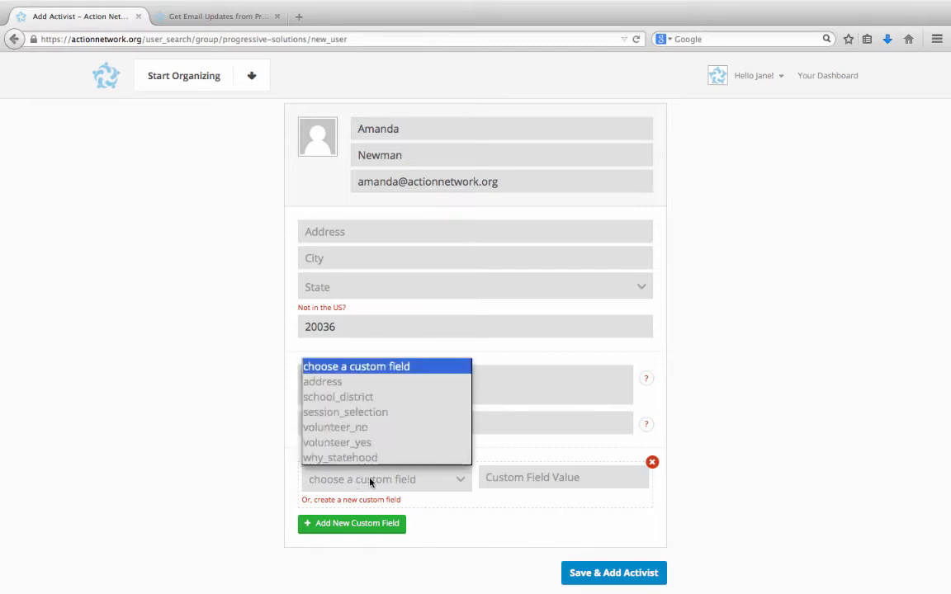
pyautogui.click(291, 495)
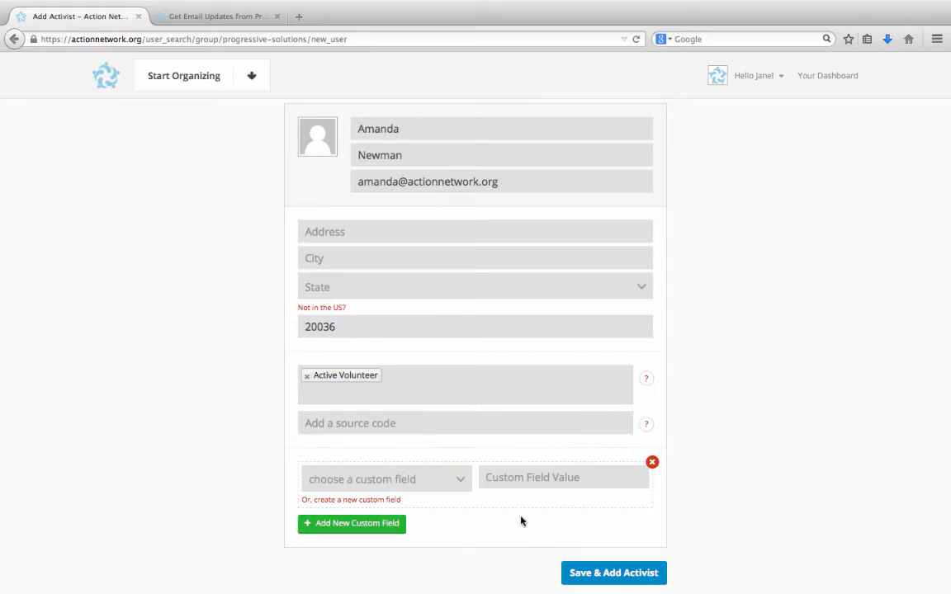
# Save the new activist to Progressive Solutions and return to the activist search.
pyautogui.click(611, 576)
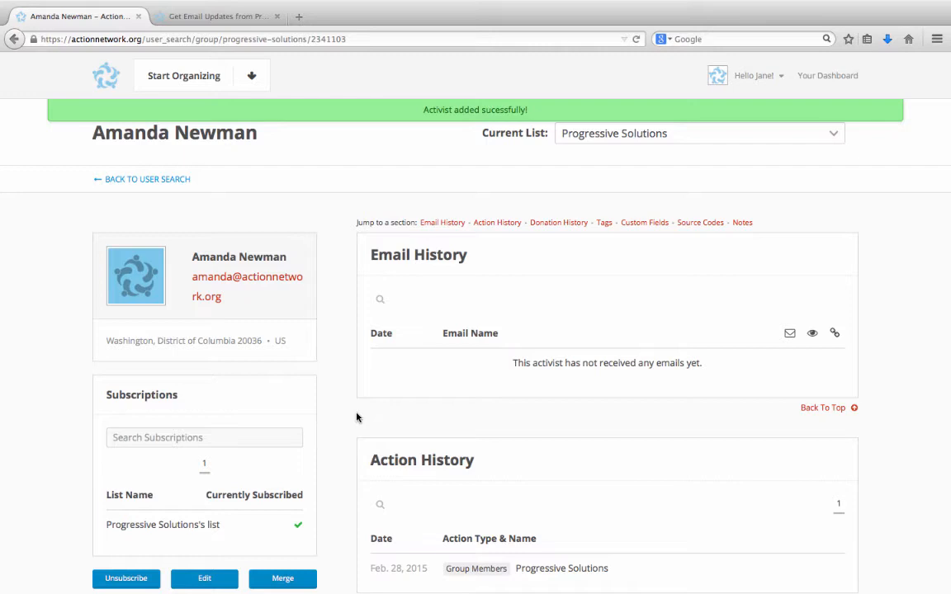
pyautogui.click(160, 189)
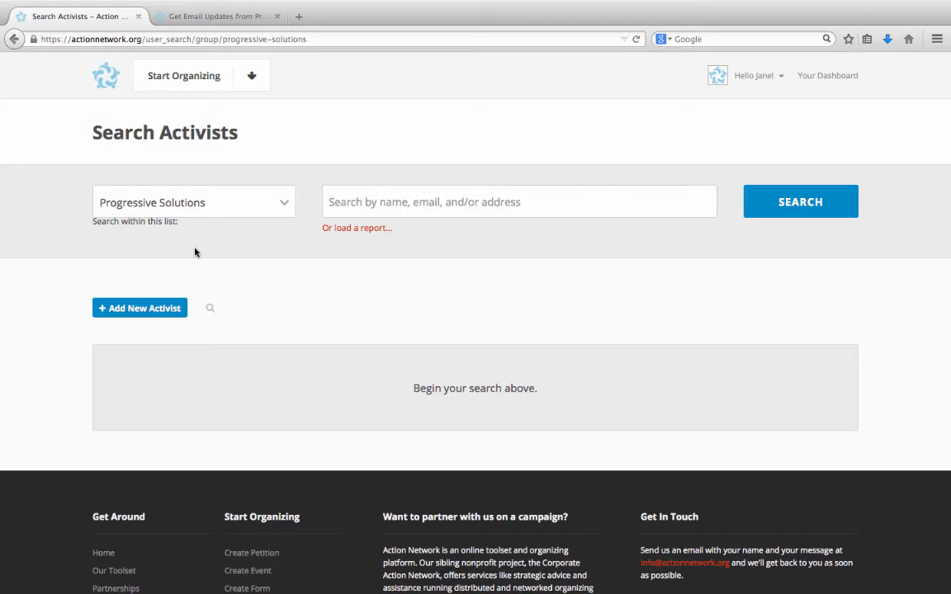
# Search the list by the activist's surname, then switch to loading a saved report.
pyautogui.click(383, 215)
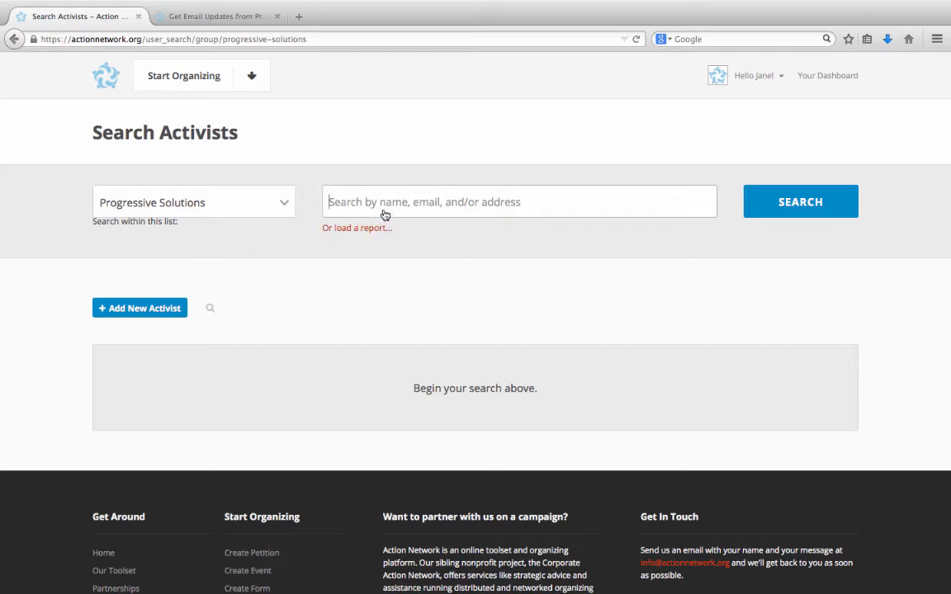
pyautogui.write('Appless')
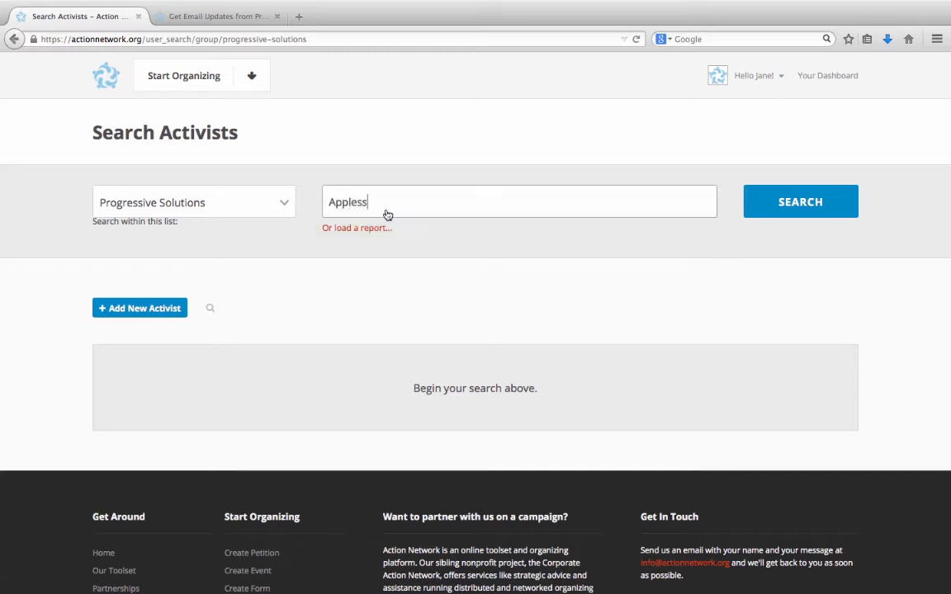
pyautogui.press('BackSpace')
pyautogui.press('BackSpace')
pyautogui.write('seed')
pyautogui.click(806, 208)
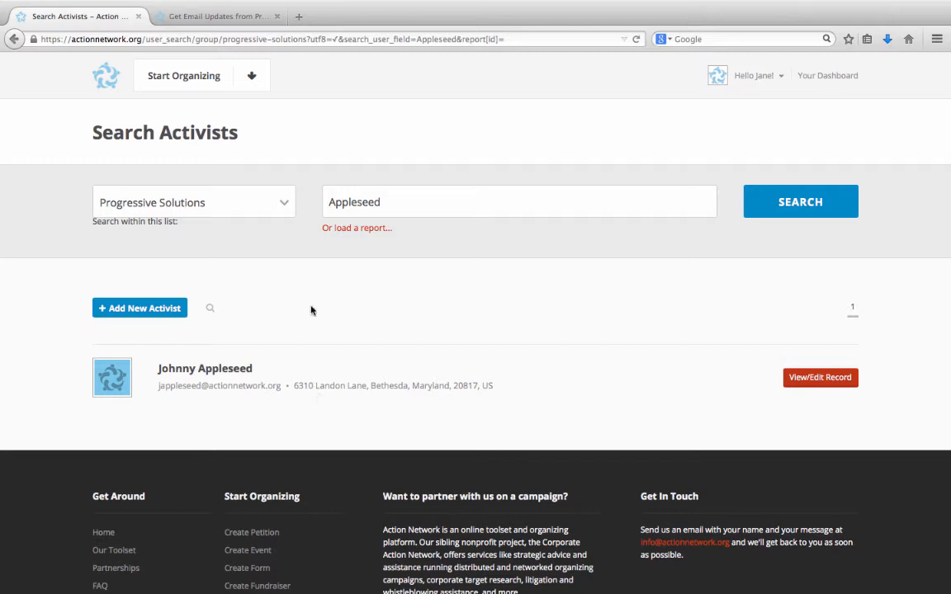
pyautogui.click(371, 229)
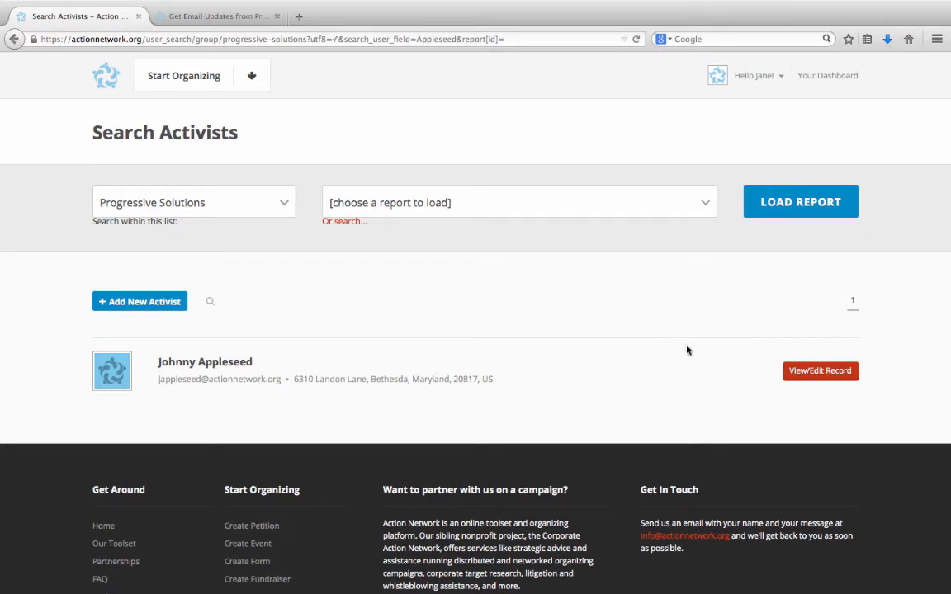
# Open the matching activist's record via View/Edit Record.
pyautogui.click(819, 378)
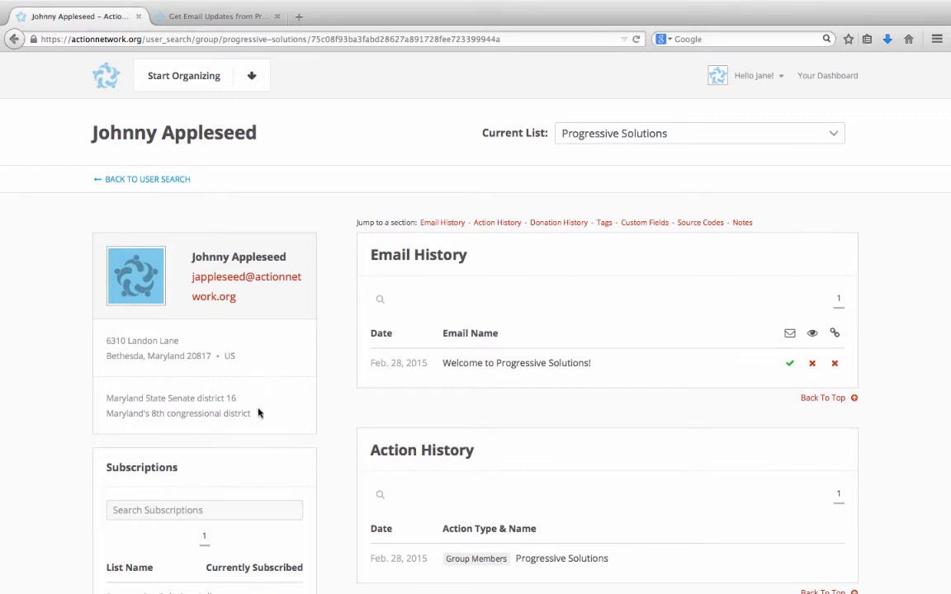
# Review the profile down to Subscriptions and start a merge from there.
pyautogui.scroll(-3, 257, 412)
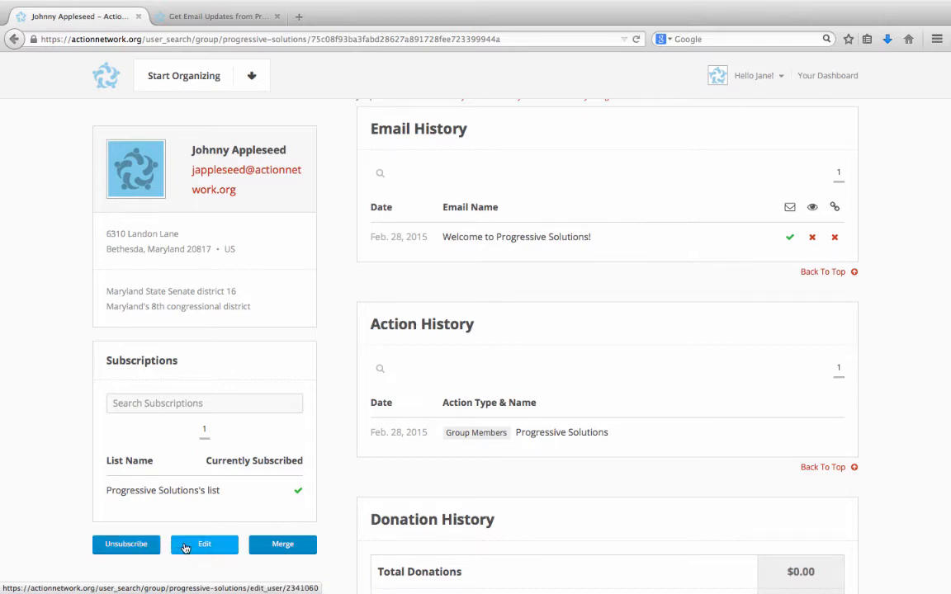
pyautogui.click(281, 546)
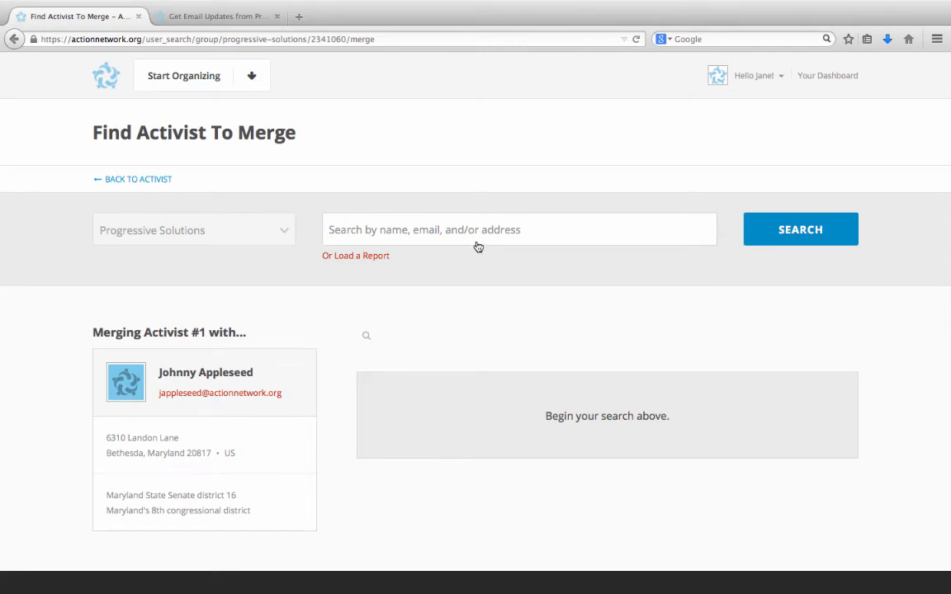
# Find the second activist by name and open the Choose Fields To Keep comparison.
pyautogui.click(477, 244)
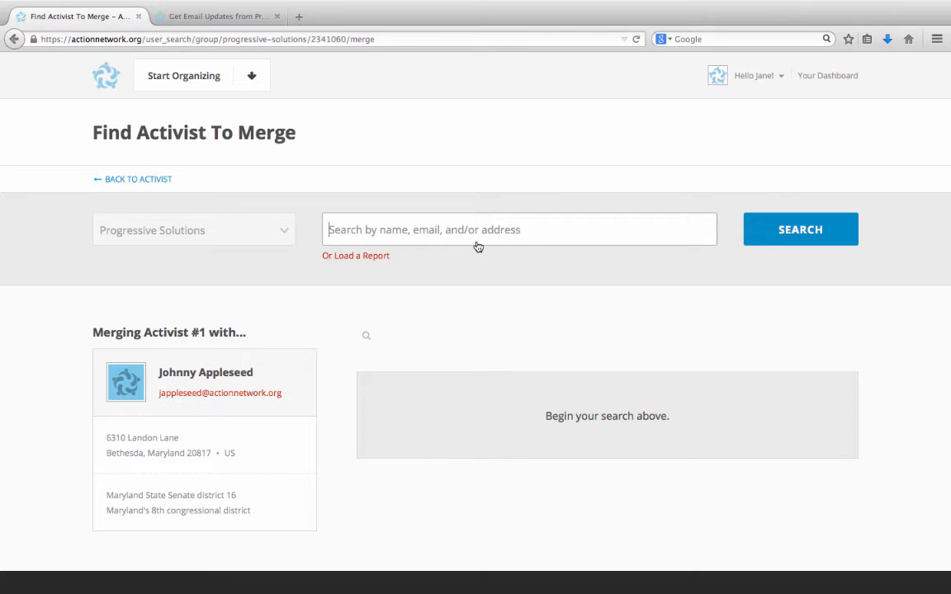
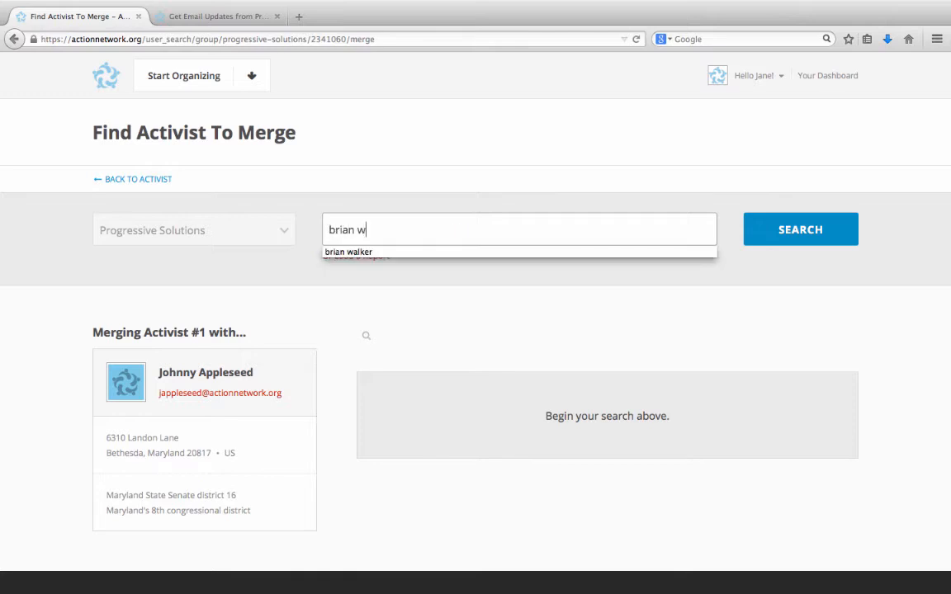
pyautogui.click(834, 236)
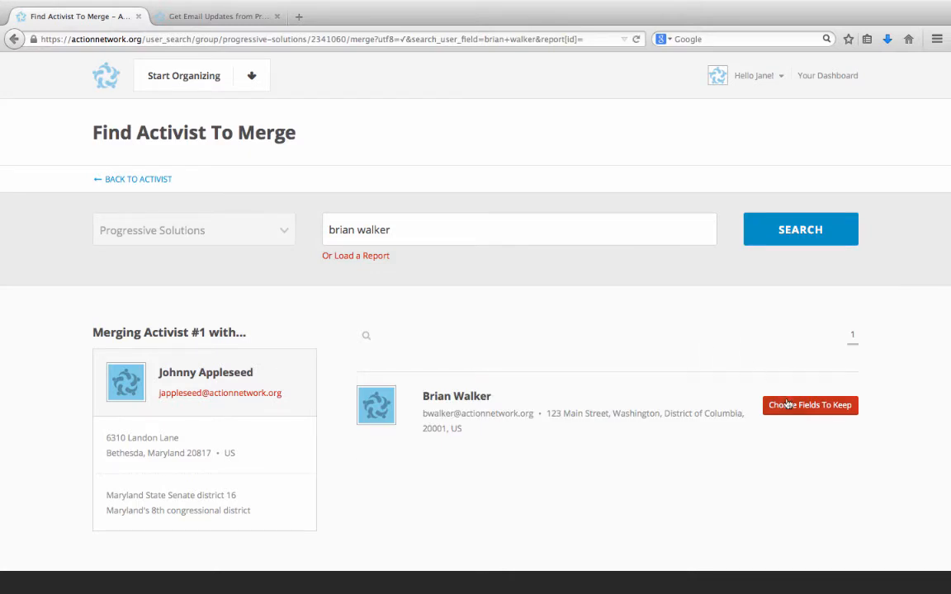
pyautogui.click(791, 408)
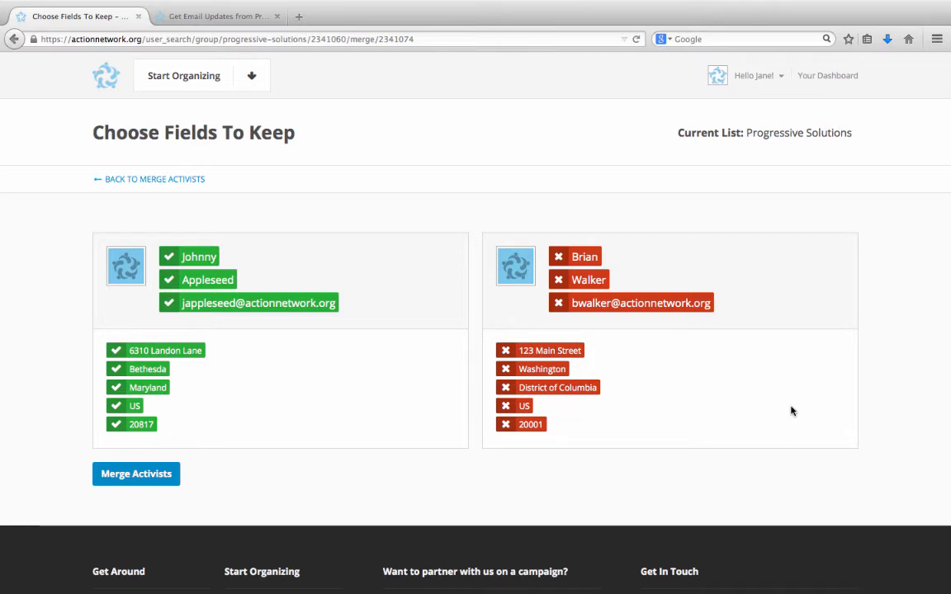
# Keep the first record's street address and merge the two activist records.
pyautogui.click(506, 352)
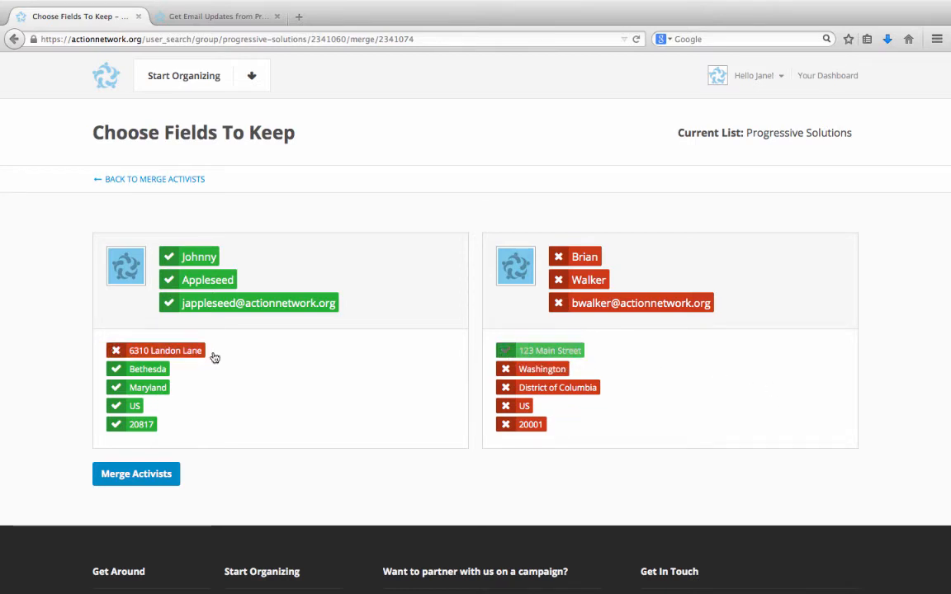
pyautogui.click(132, 352)
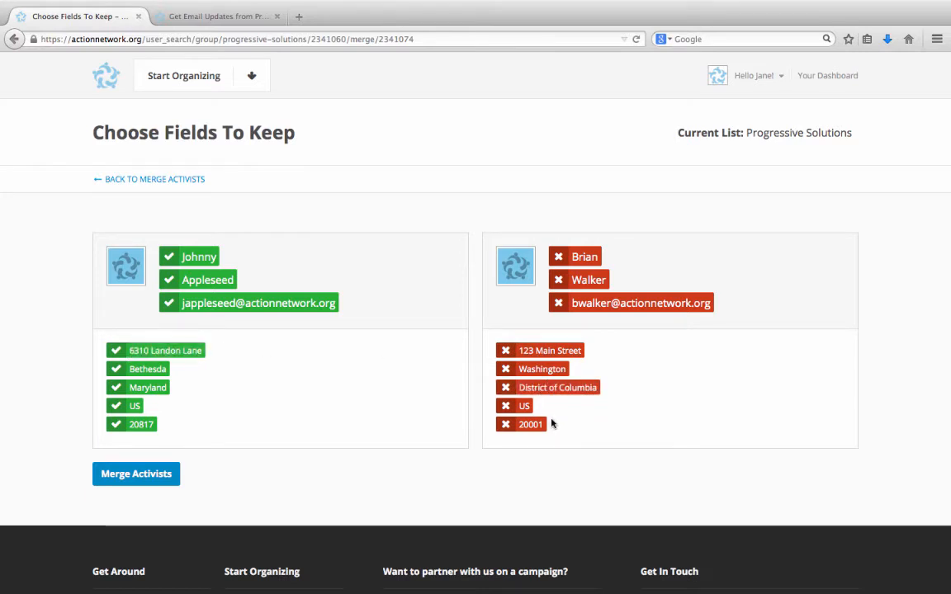
pyautogui.click(136, 475)
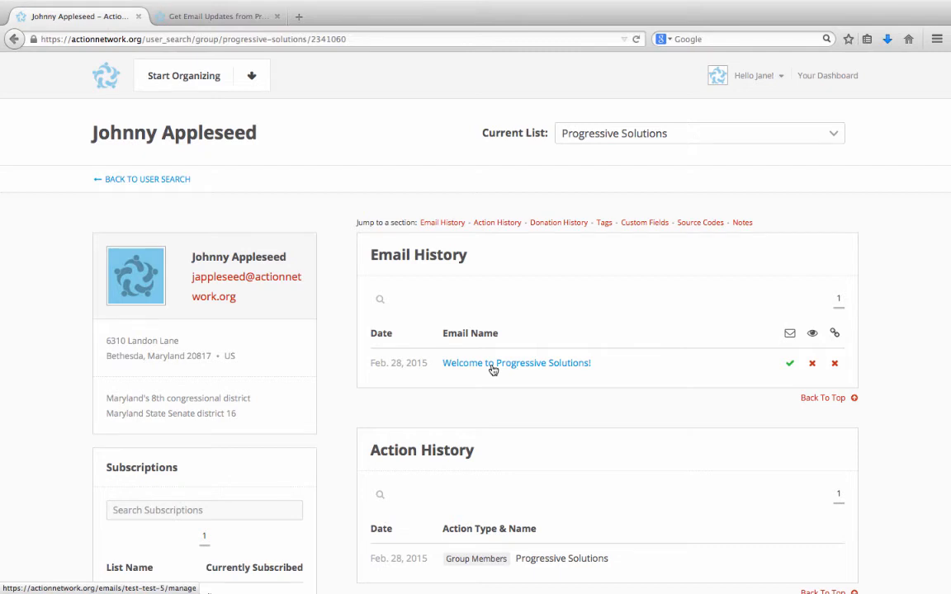
pyautogui.scroll(-5, 465, 371)
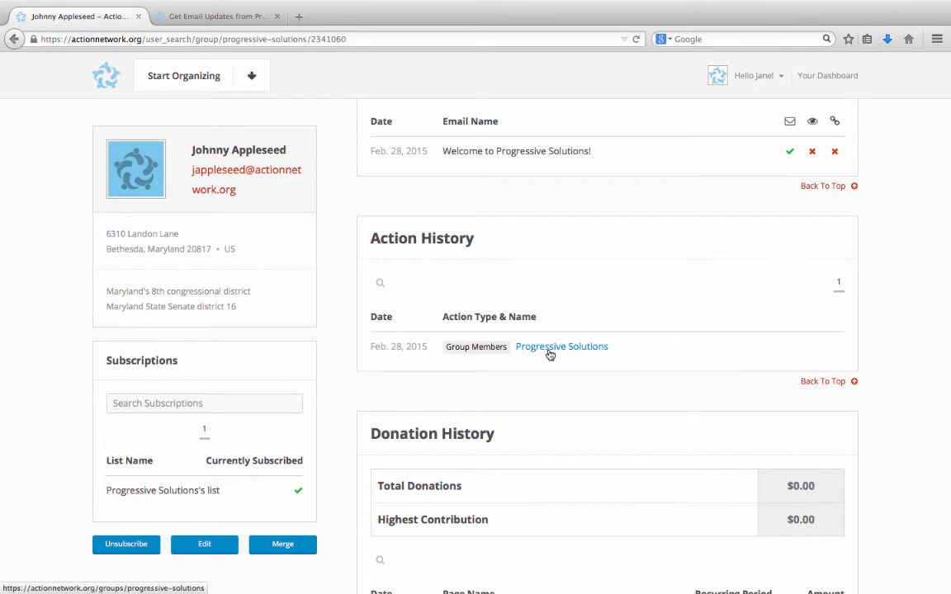
pyautogui.scroll(-3, 541, 372)
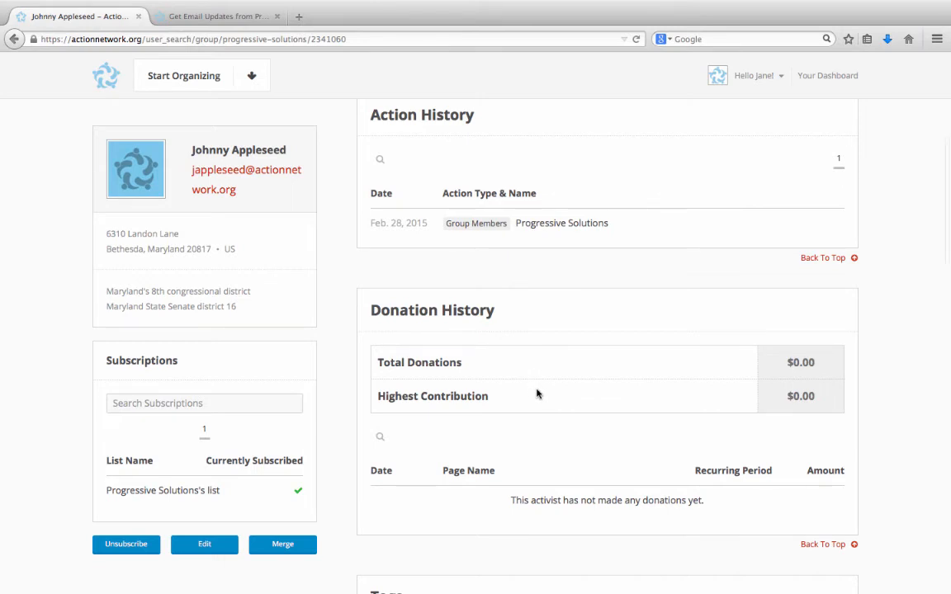
pyautogui.scroll(-2, 536, 394)
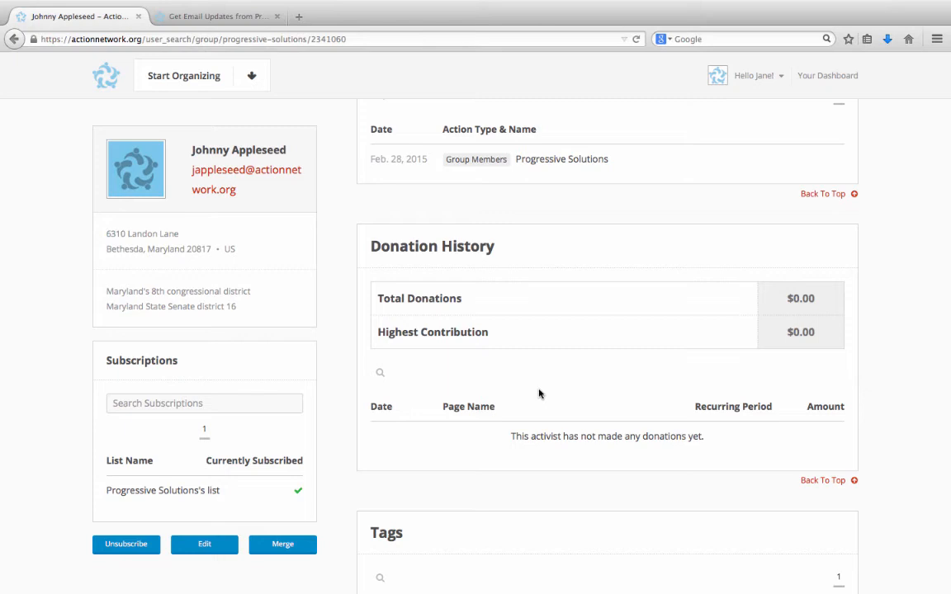
pyautogui.scroll(-5, 539, 393)
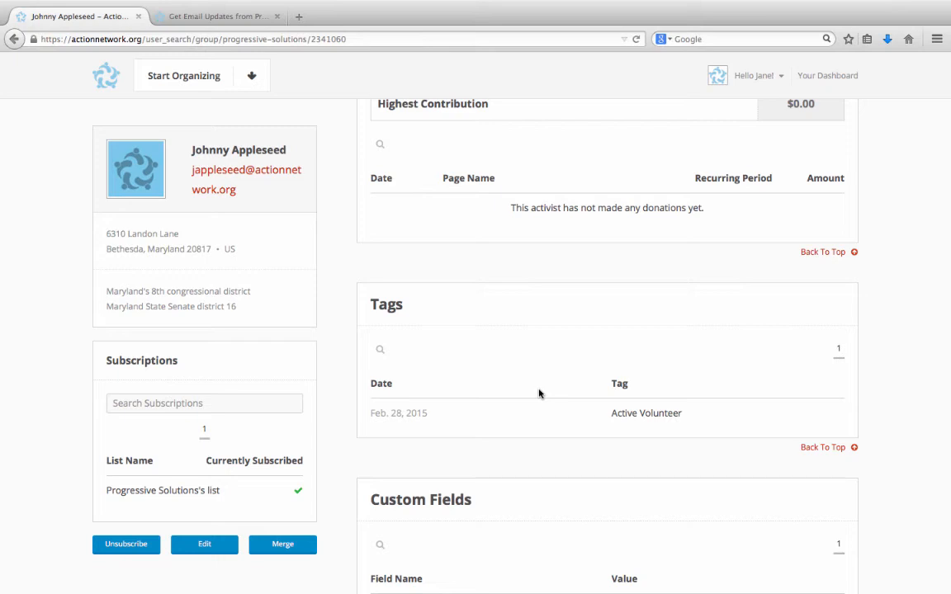
pyautogui.scroll(-5, 539, 394)
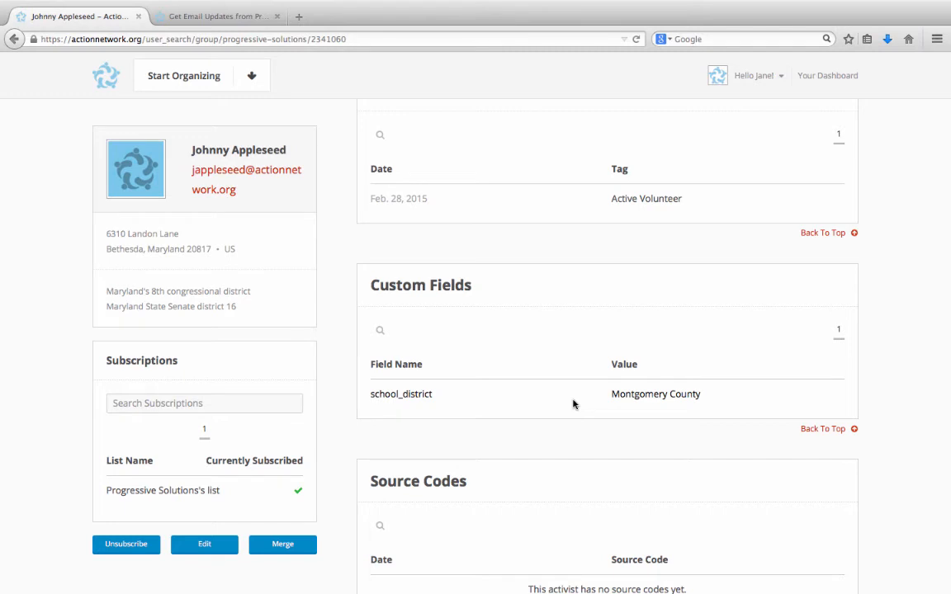
pyautogui.scroll(-4, 574, 405)
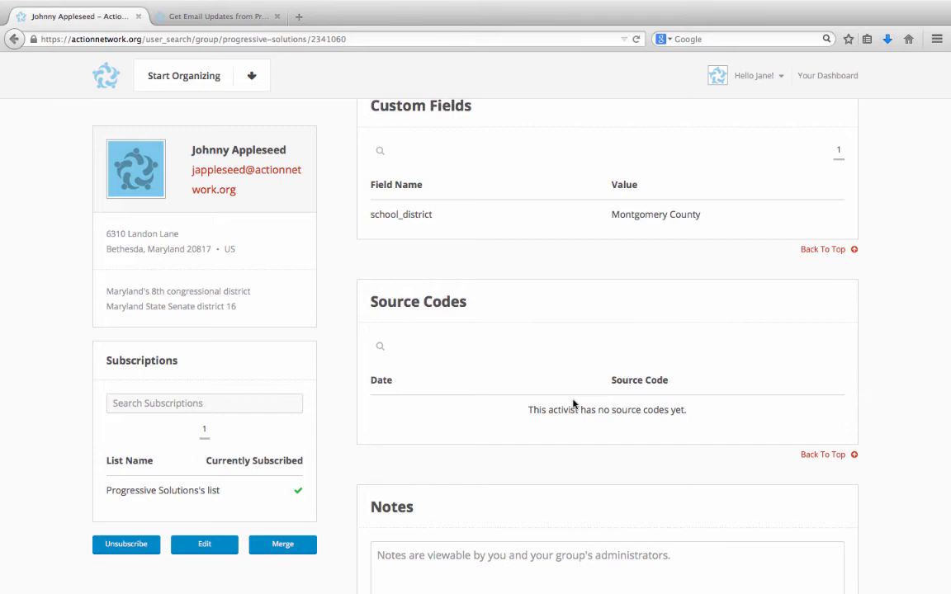
pyautogui.scroll(-4, 574, 404)
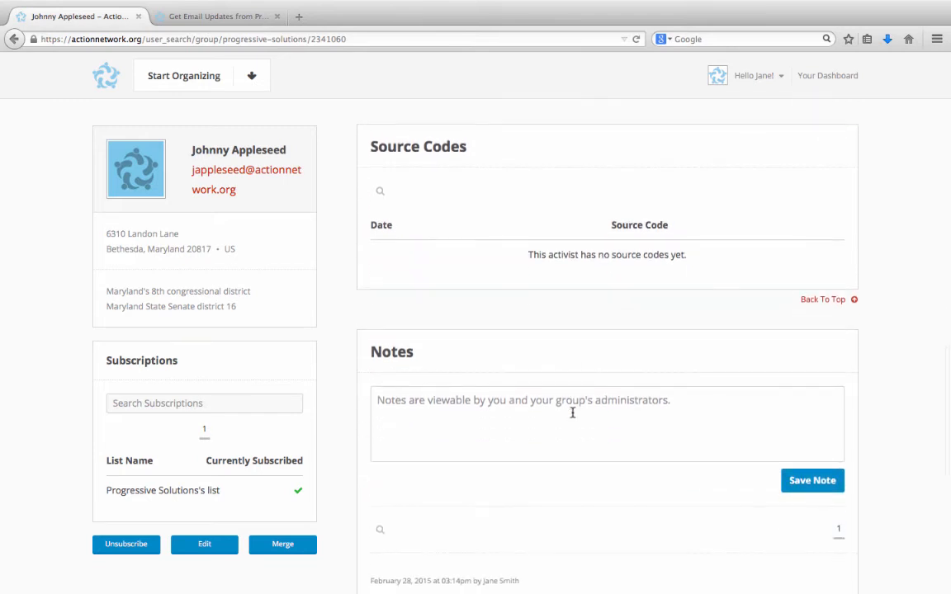
# Add and save a profile note saying the activist wants to volunteer but can't do phone calls.
pyautogui.click(572, 413)
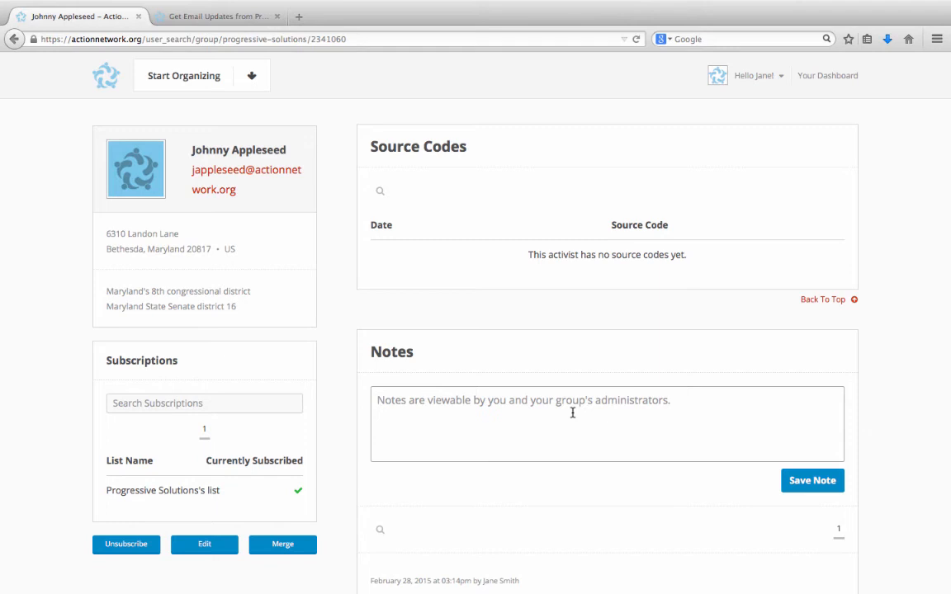
pyautogui.write('Johnny ')
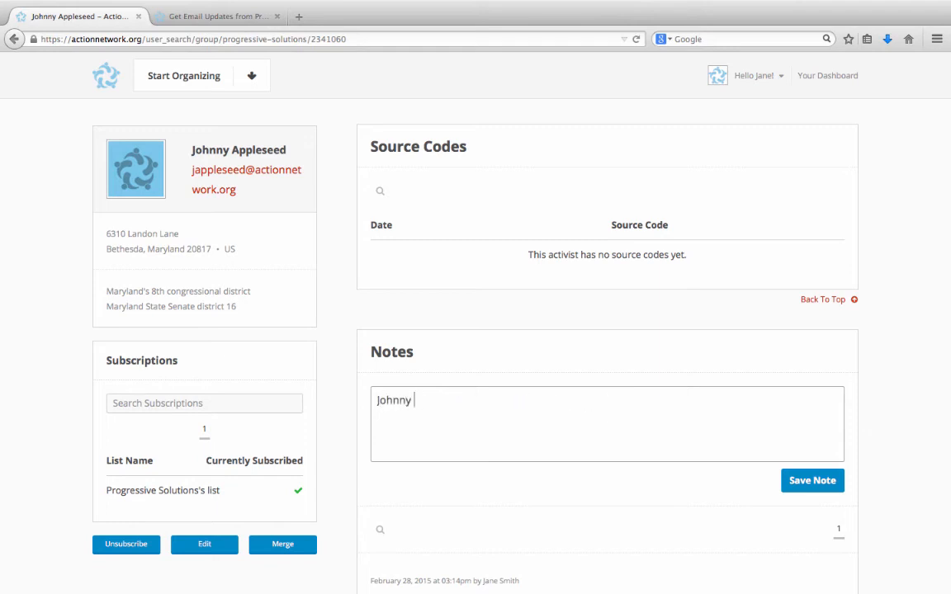
pyautogui.write('wants to volun')
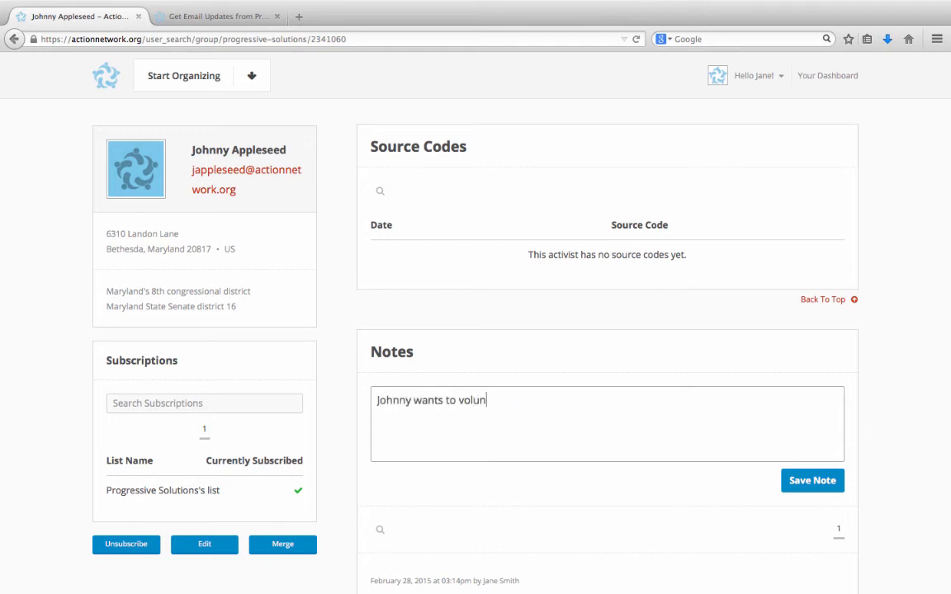
pyautogui.write("teer, but can't do phone calles")
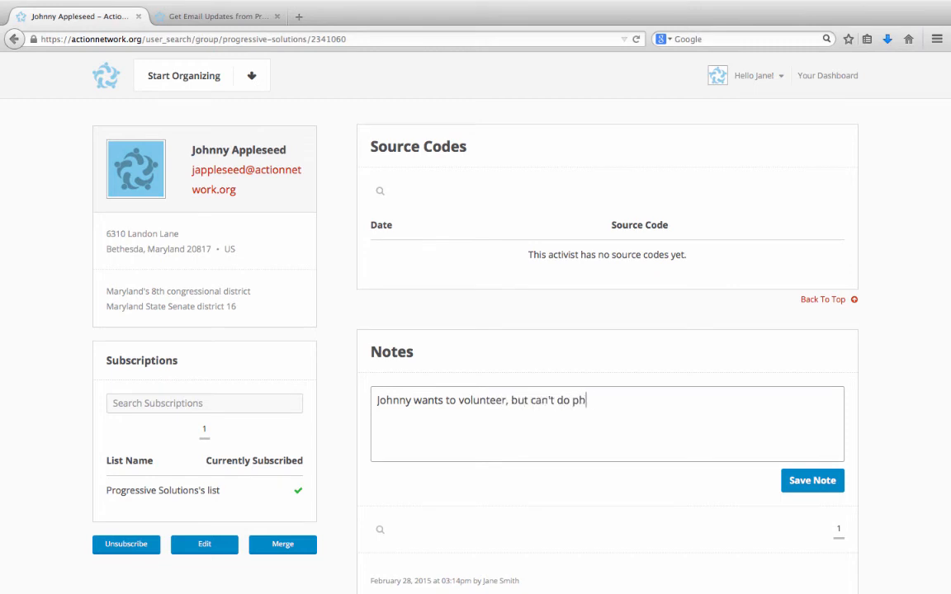
pyautogui.press('BackSpace')
pyautogui.press('BackSpace')
pyautogui.write('s.')
pyautogui.click(798, 492)
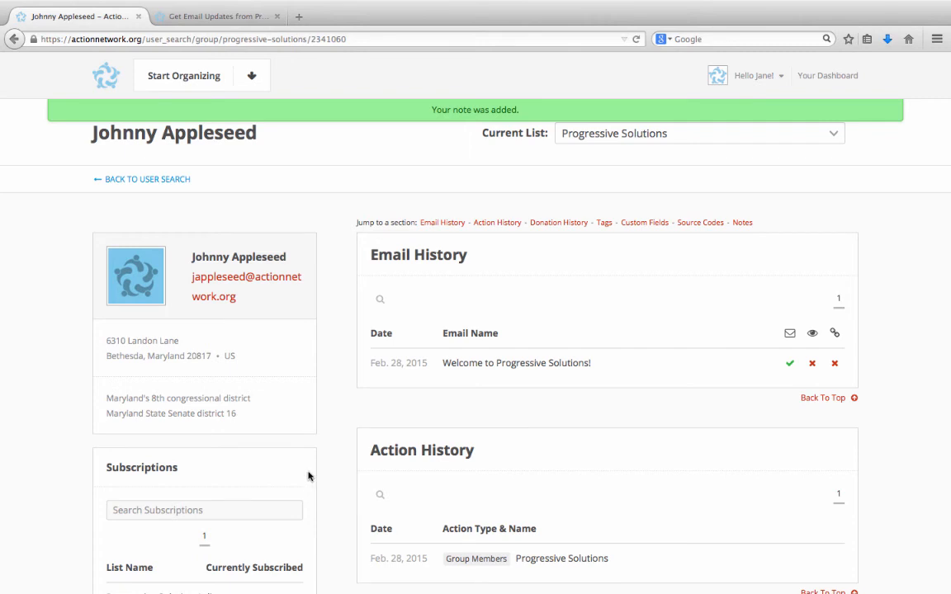
pyautogui.scroll(-3, 307, 474)
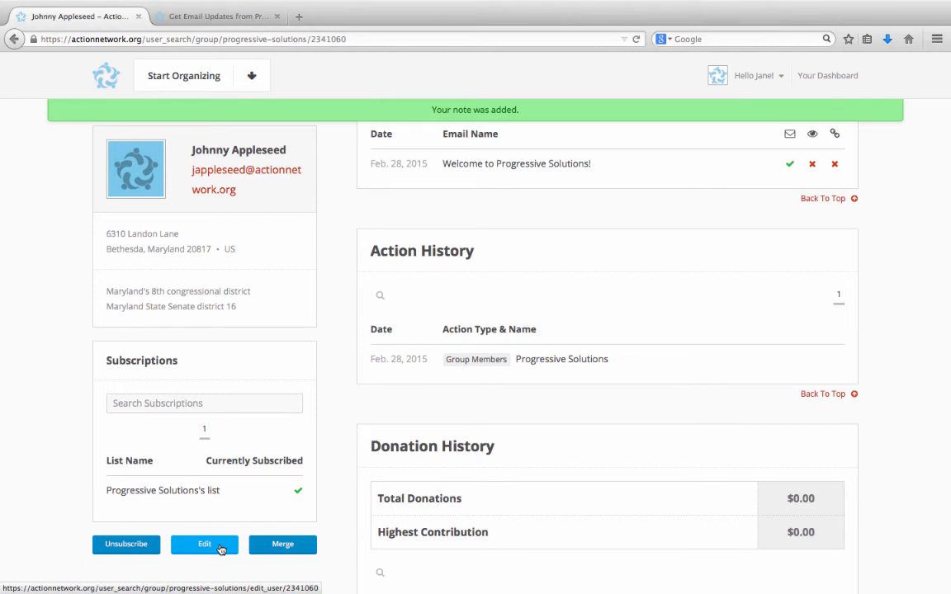
# Open the Edit Activist form from the profile and scroll through its tags, source code and custom fields.
pyautogui.click(221, 550)
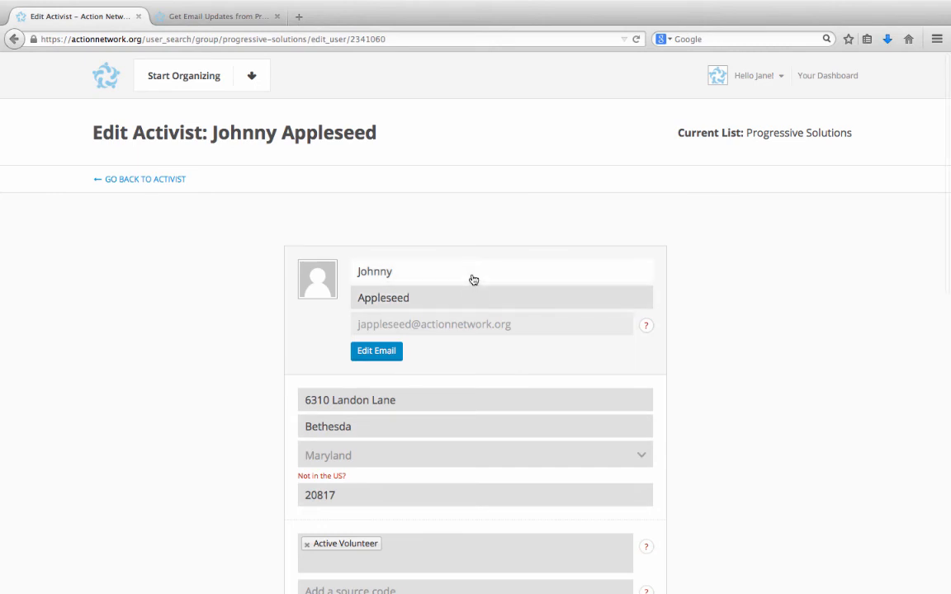
pyautogui.scroll(-1, 473, 280)
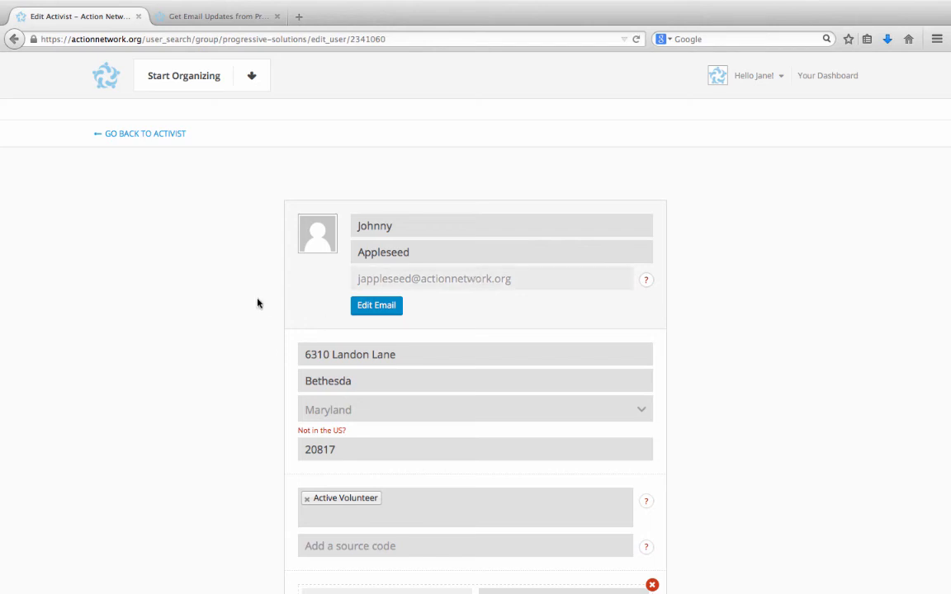
pyautogui.scroll(-3, 257, 304)
pyautogui.scroll(-1, 258, 303)
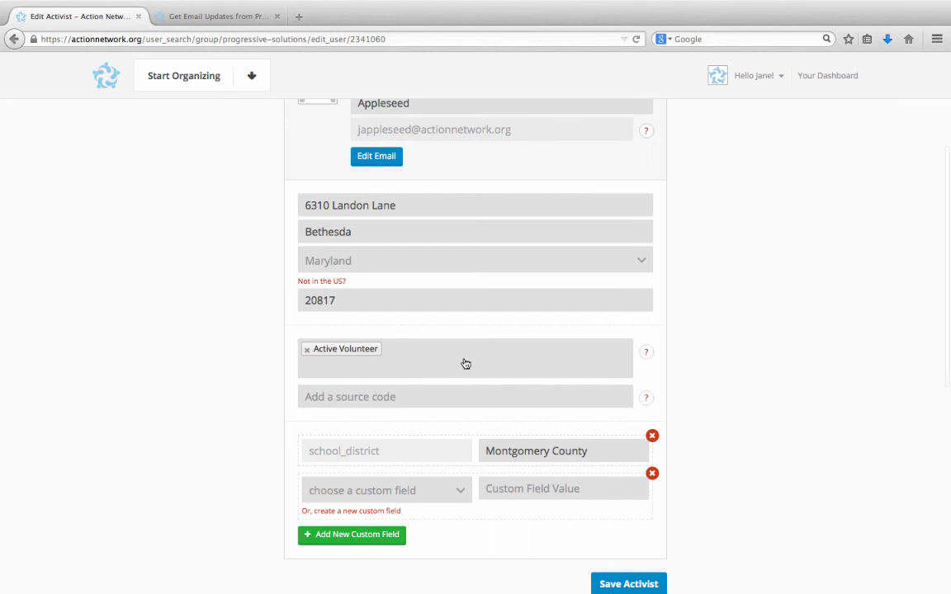
# Add the Donated in 2014 tag alongside Active Volunteer.
pyautogui.click(456, 408)
pyautogui.click(460, 364)
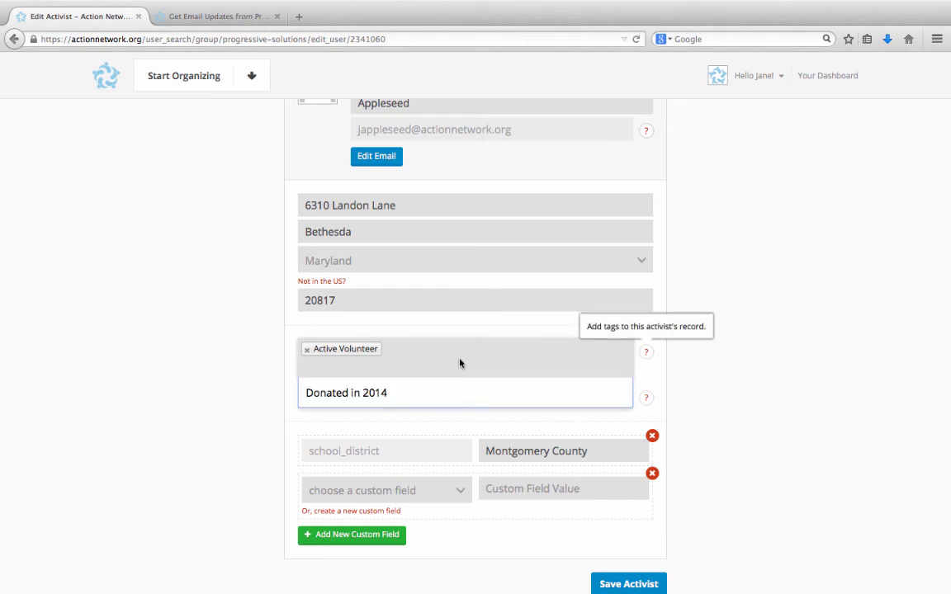
pyautogui.click(394, 394)
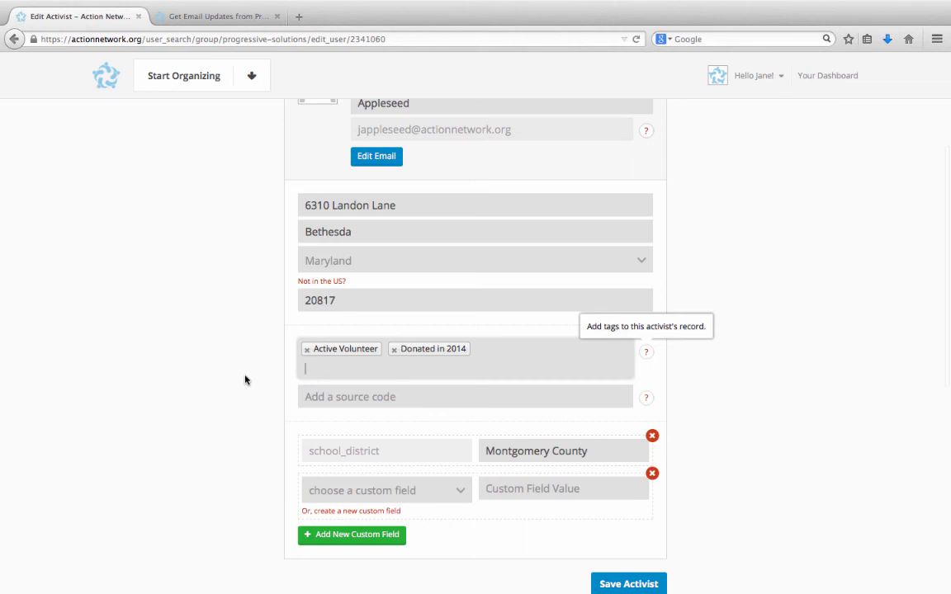
pyautogui.scroll(-1, 244, 380)
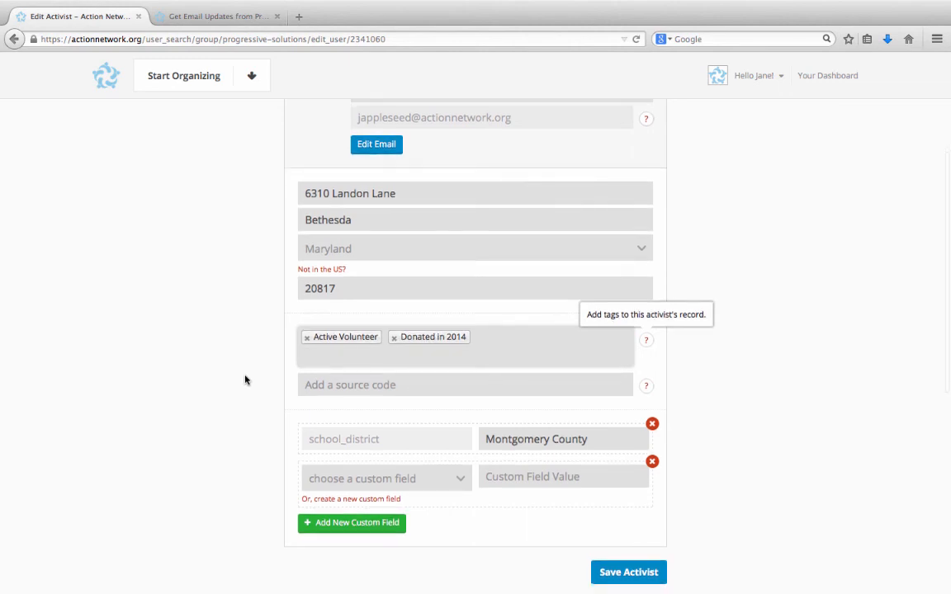
# Enter facebook as the activist's source code.
pyautogui.click(343, 393)
pyautogui.write('facebook')
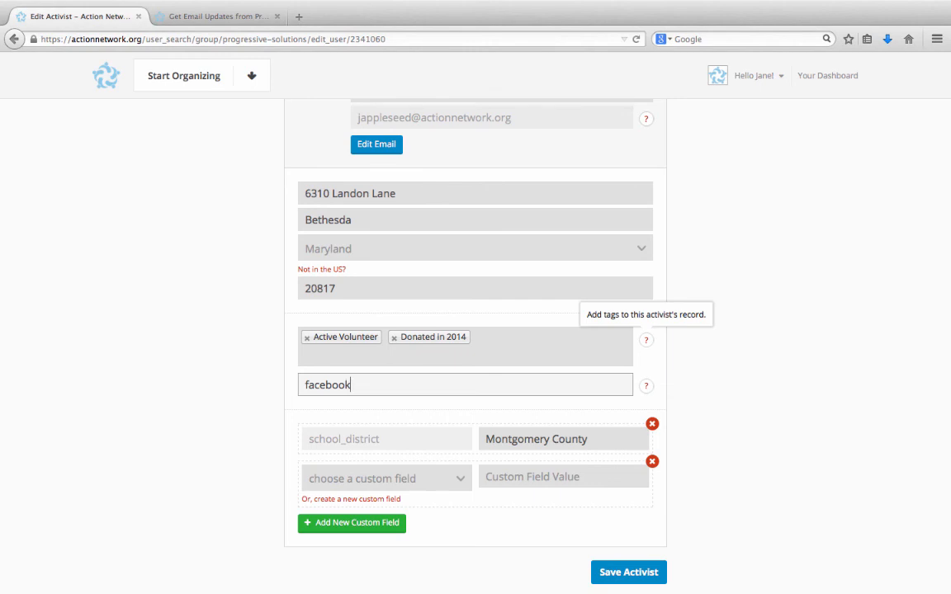
pyautogui.click(218, 422)
pyautogui.scroll(-1, 218, 422)
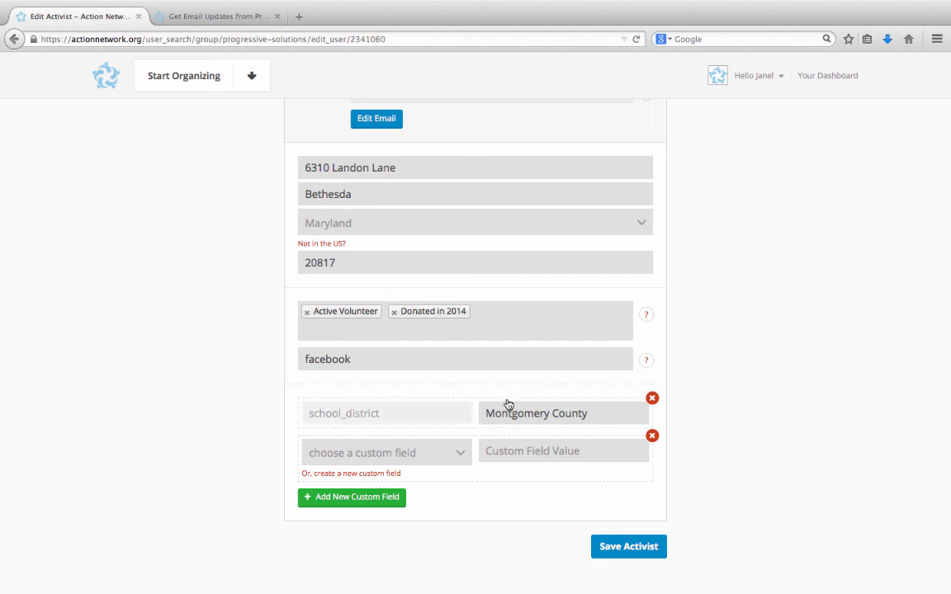
# Keep school_district as Montgomery County, leave the custom fields unchanged, and save the activist.
pyautogui.click(558, 423)
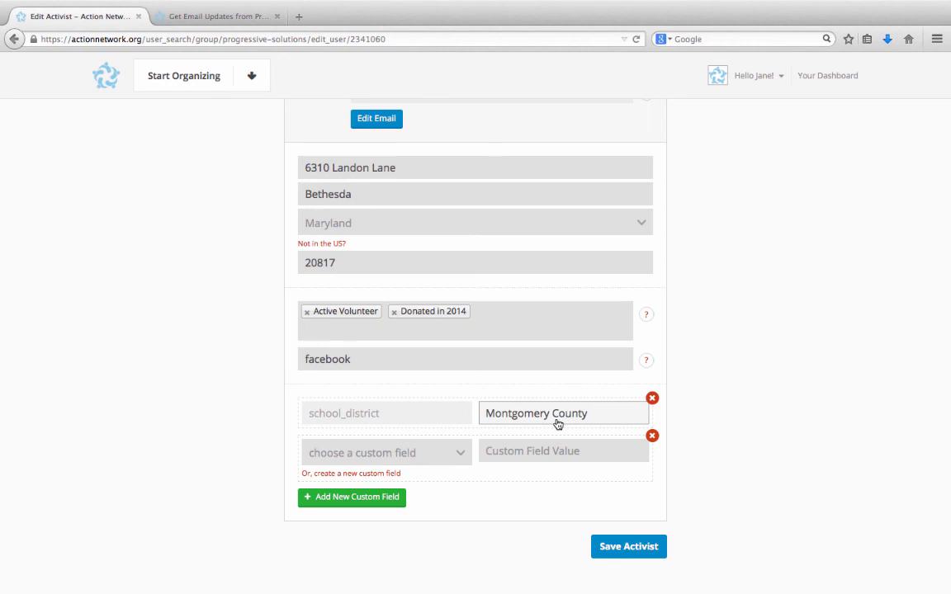
pyautogui.click(662, 411)
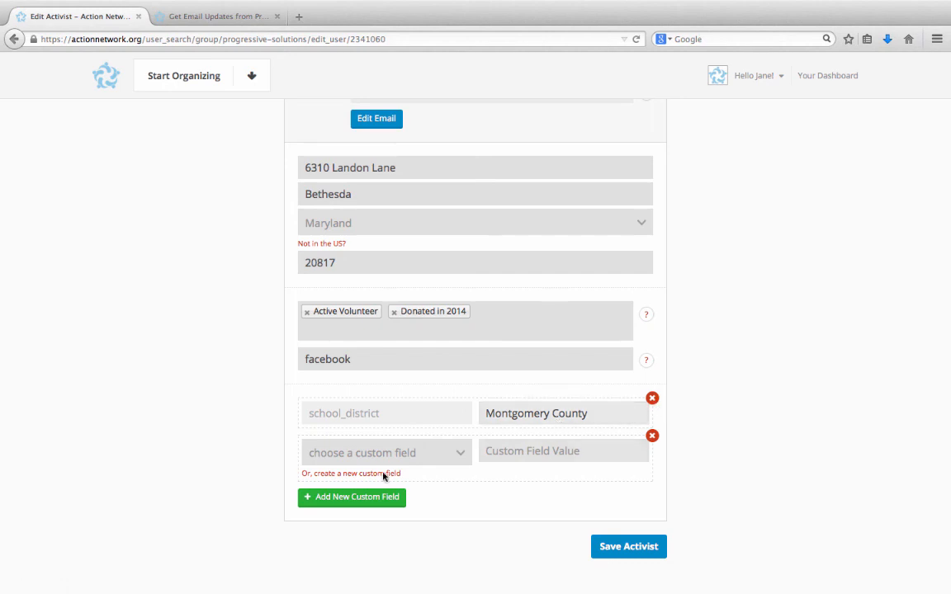
pyautogui.click(323, 466)
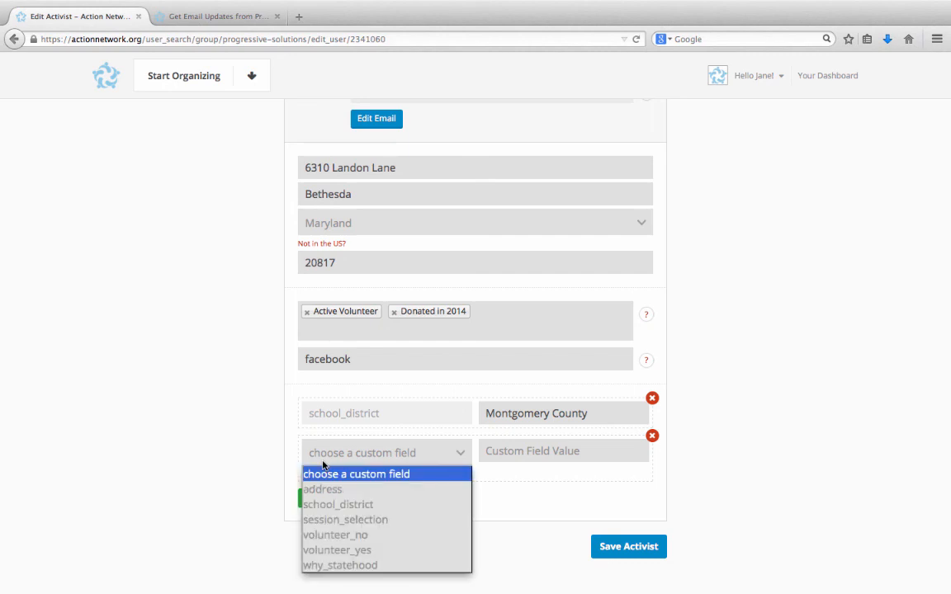
pyautogui.click(320, 465)
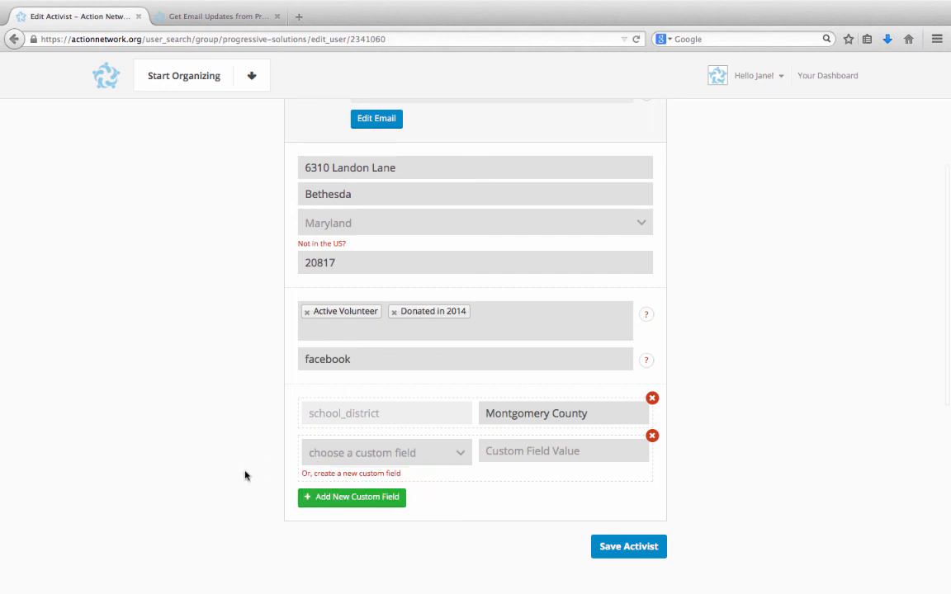
pyautogui.scroll(-1, 245, 476)
pyautogui.scroll(-1, 245, 476)
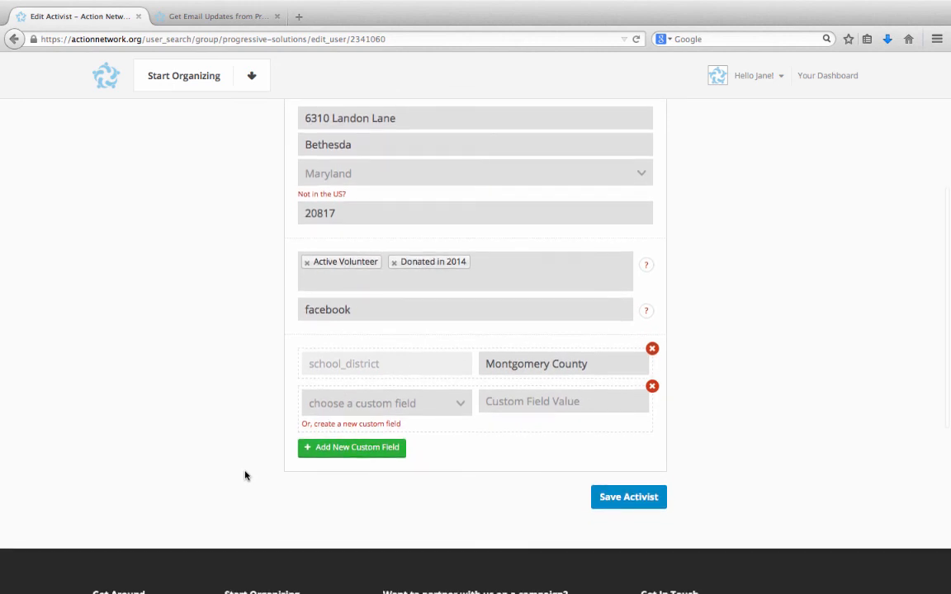
pyautogui.click(605, 499)
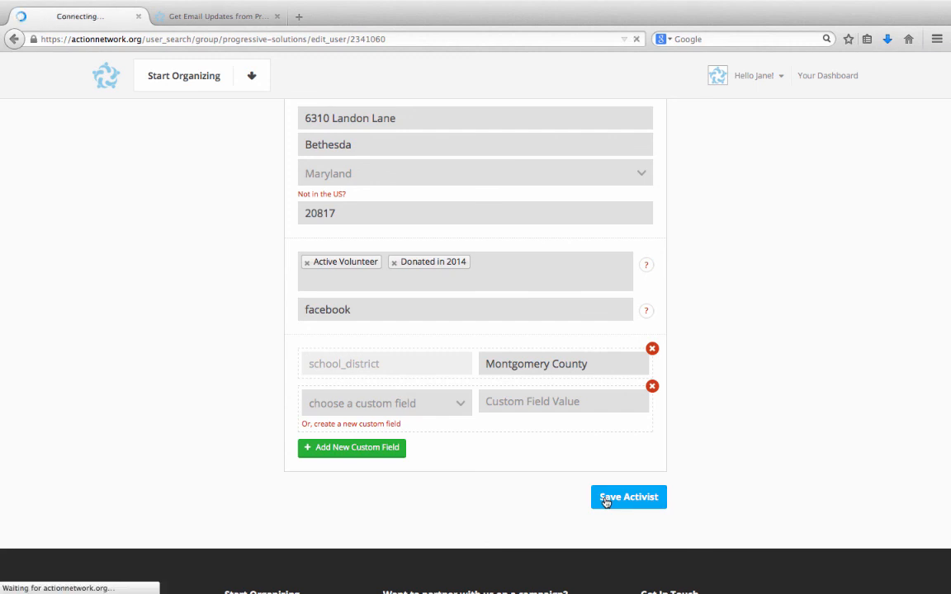